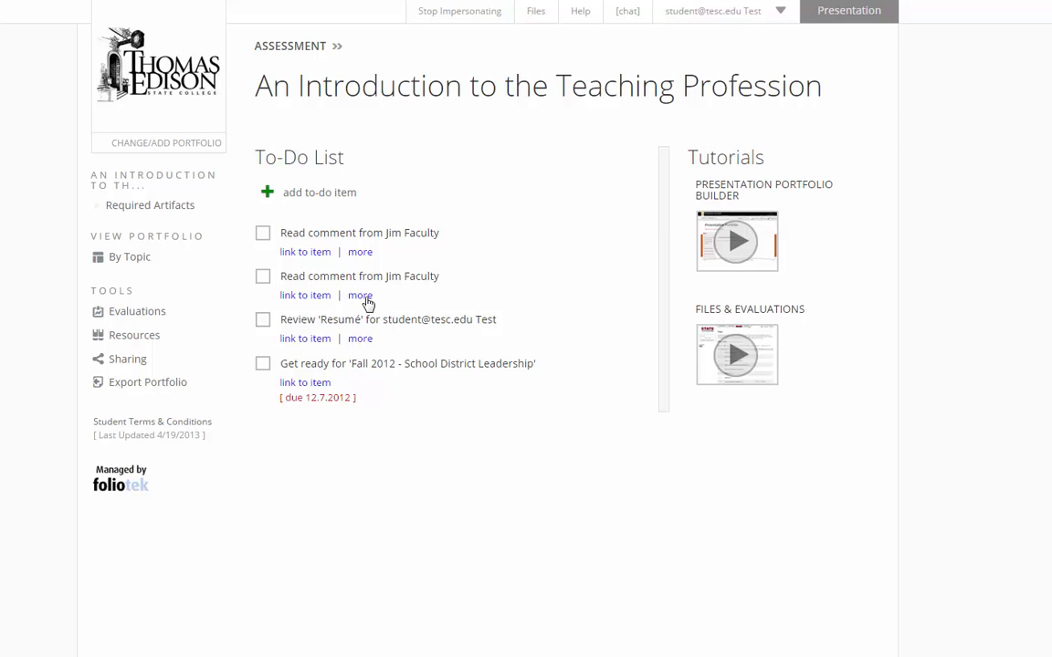
Step: Open the Resume section of the Required Artifacts and start adding a file to it
click(143, 209)
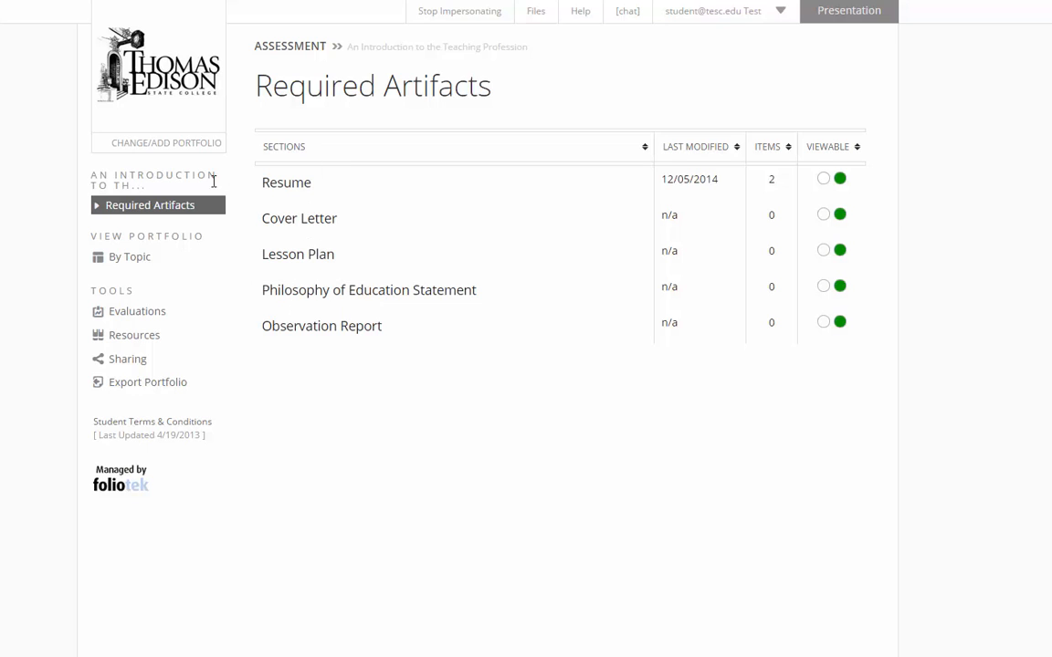
click(276, 190)
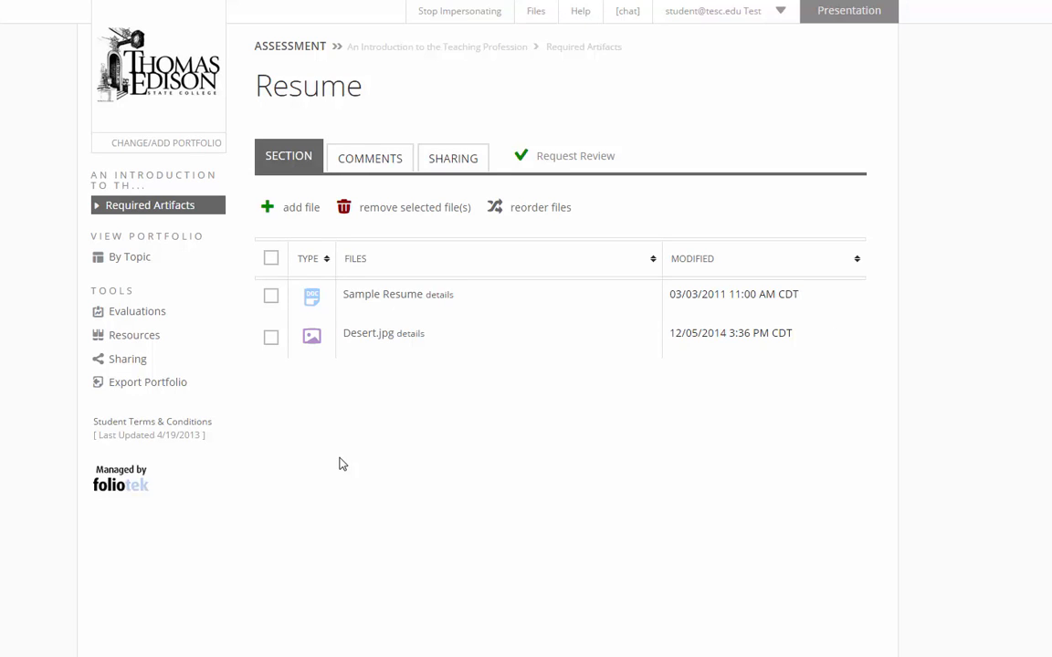
click(301, 208)
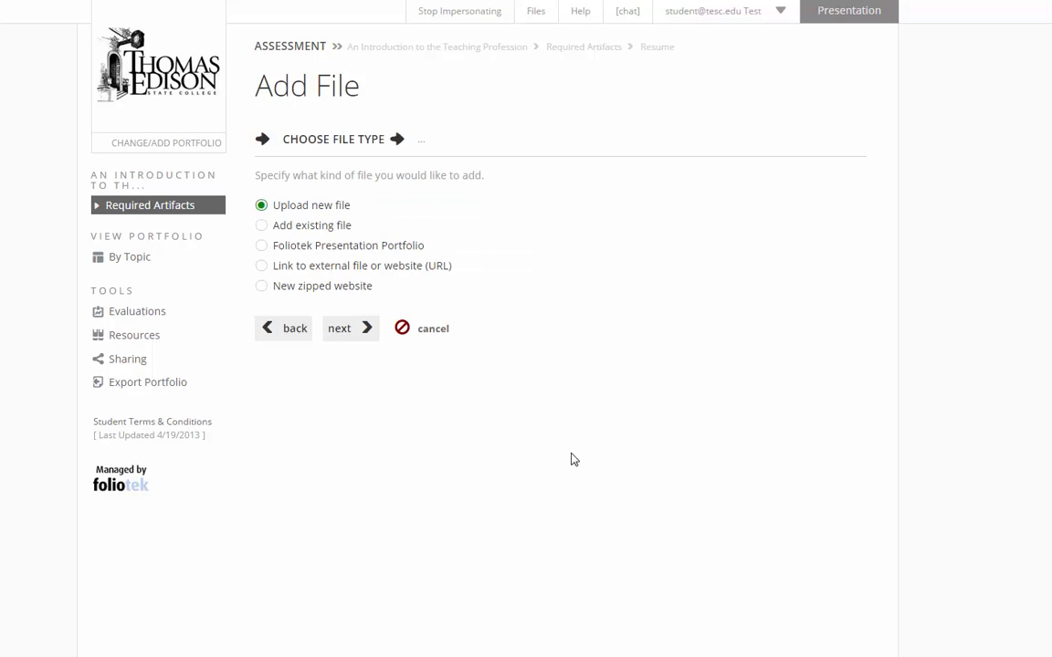
Step: Examine the file type choices for adding a file, from uploading a new file to a new zipped website
drag(280, 208, 352, 230)
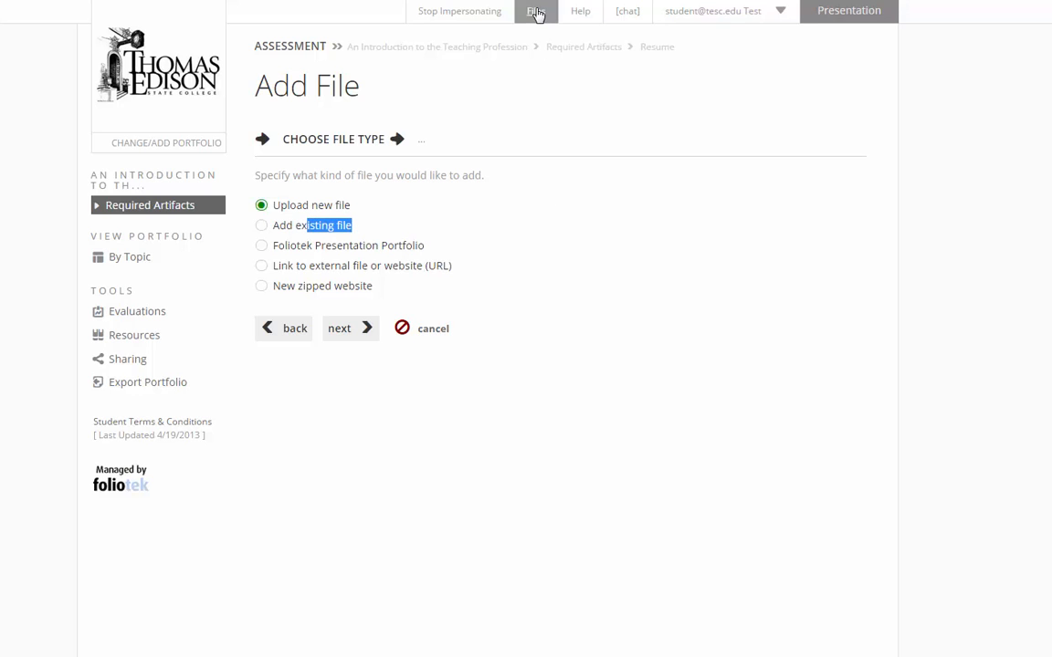
drag(321, 245, 426, 245)
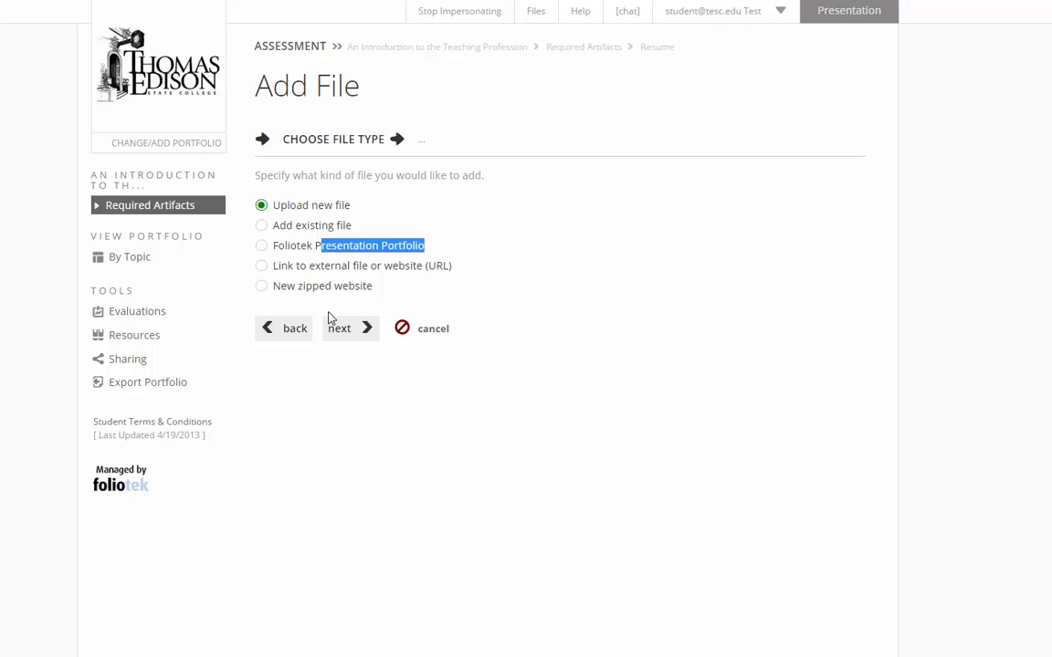
drag(315, 266, 454, 272)
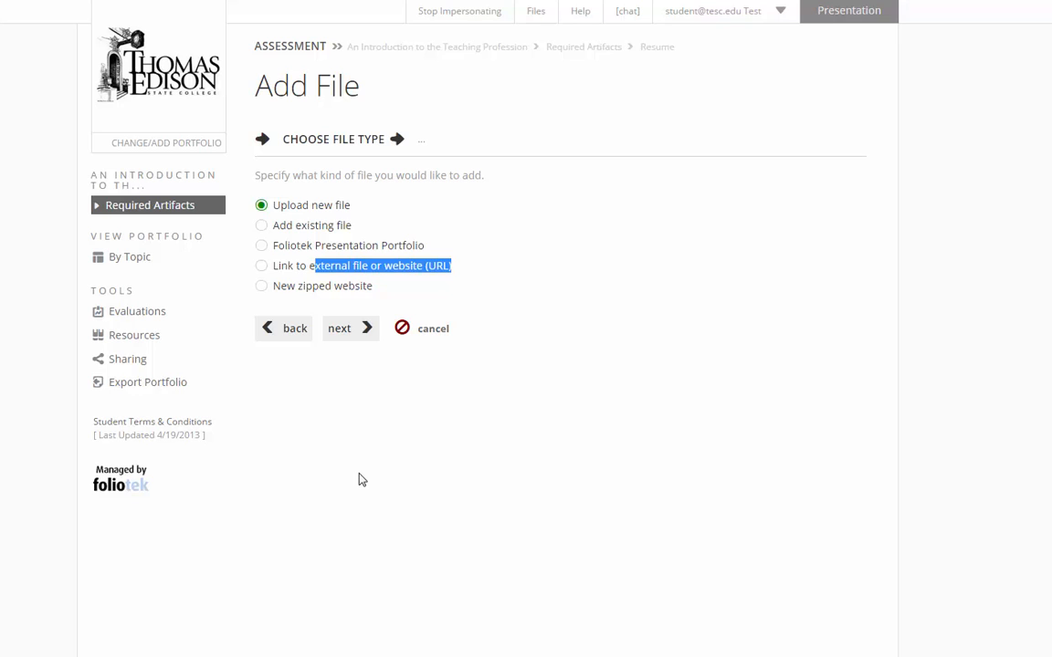
drag(375, 288, 296, 284)
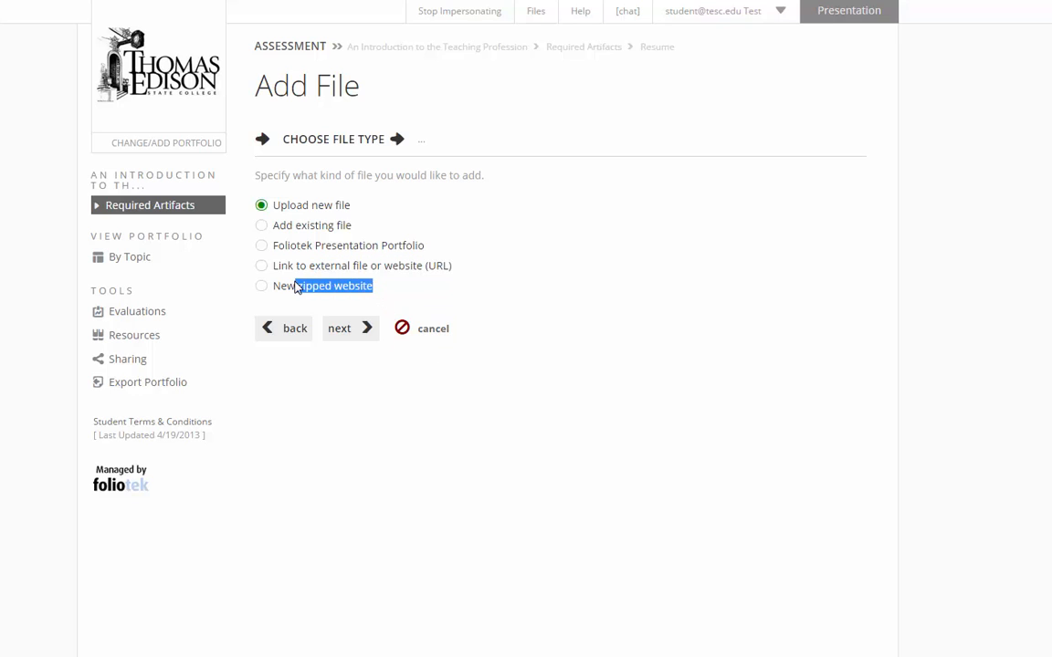
click(349, 451)
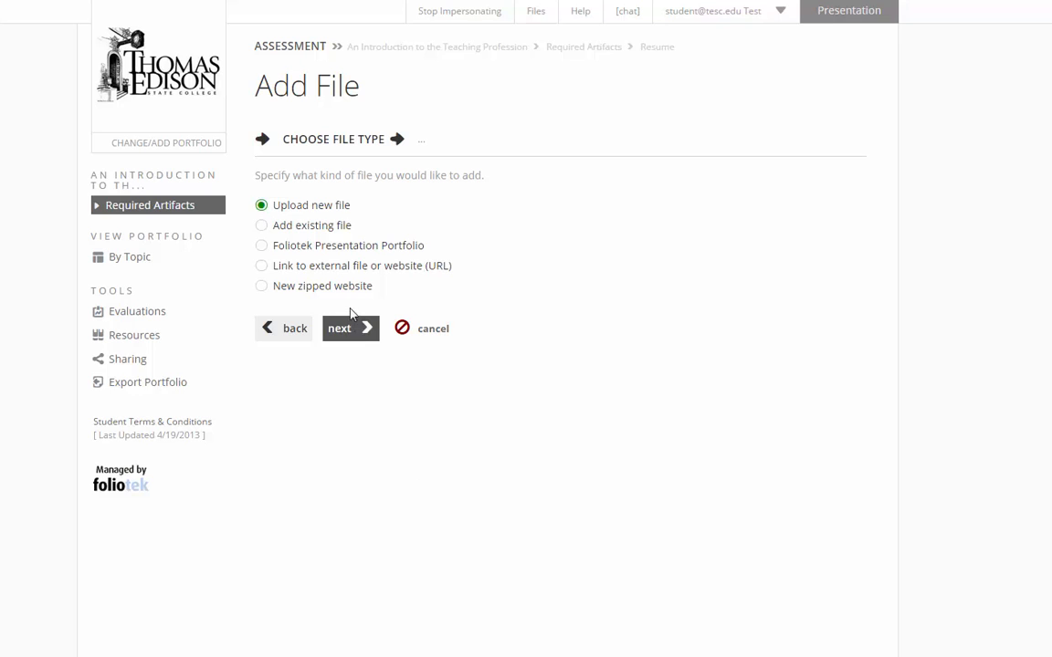
drag(275, 208, 337, 211)
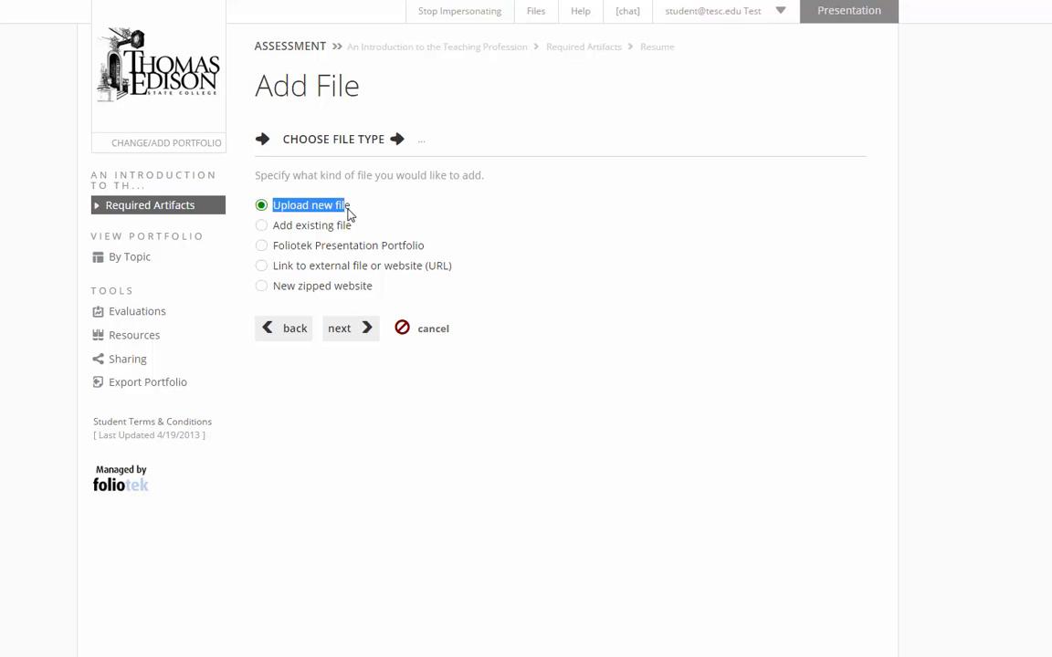
click(435, 411)
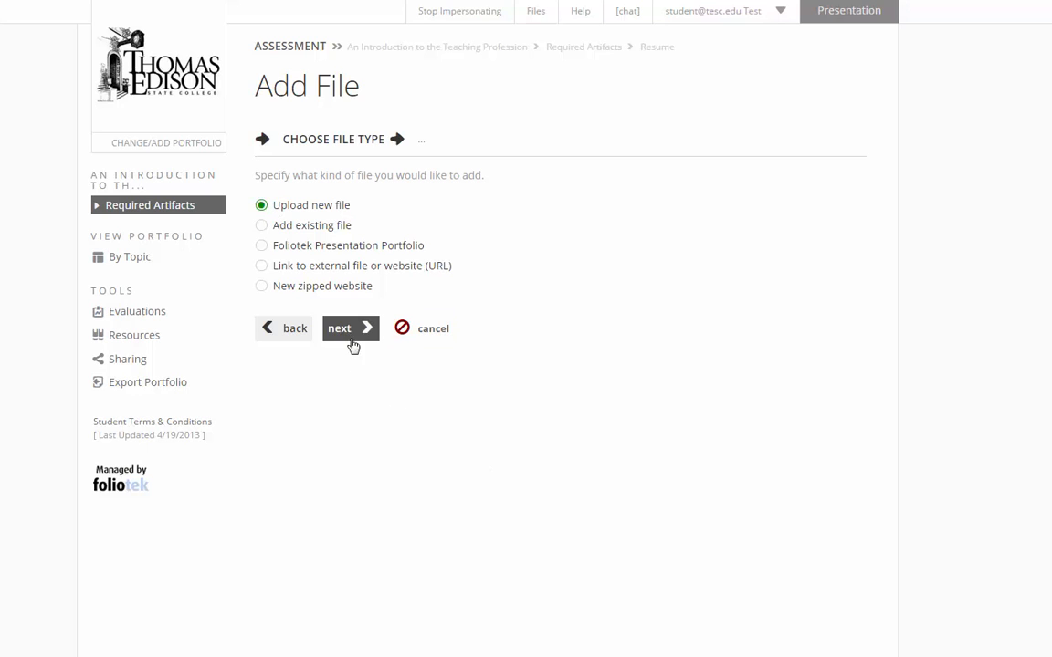
Step: Upload Hydrangeas.jpg from the Sample Pictures folder as a new file in the Resume section
click(347, 334)
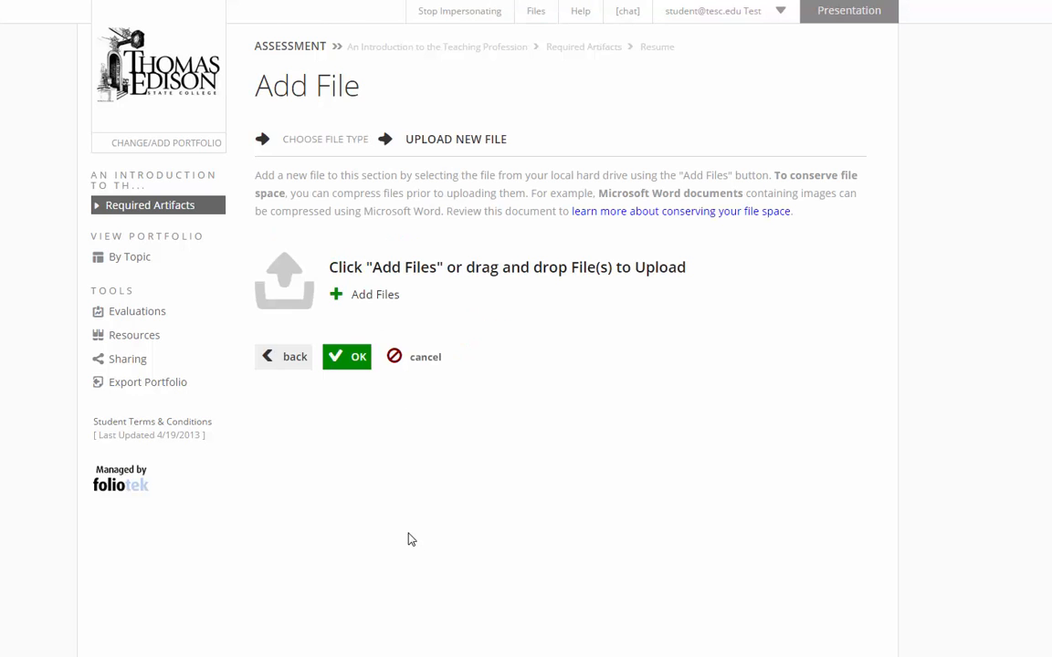
click(366, 299)
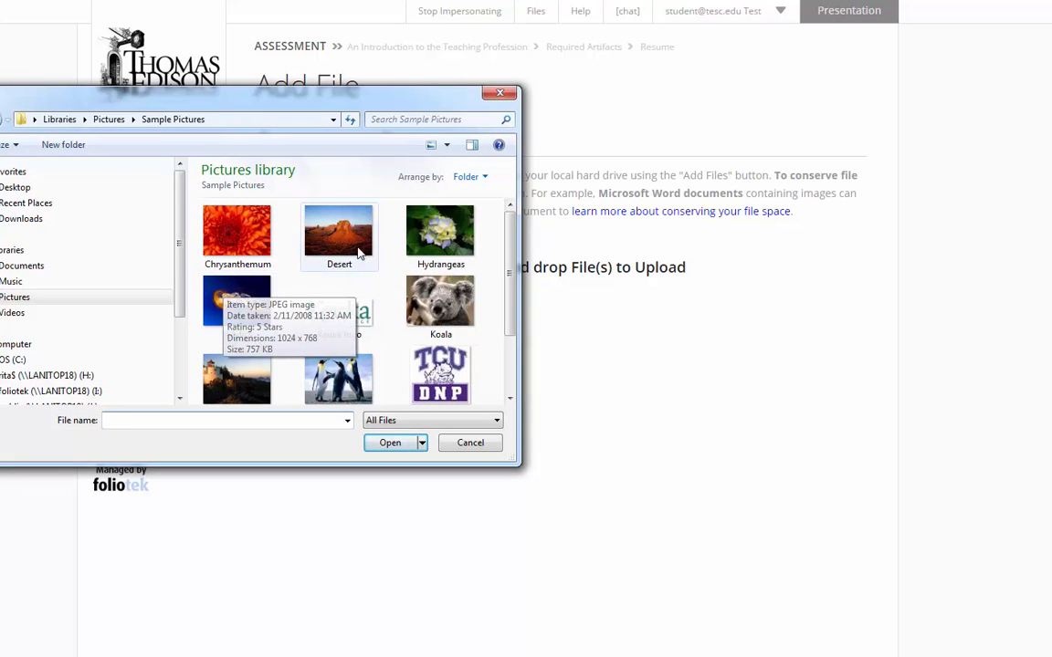
click(435, 238)
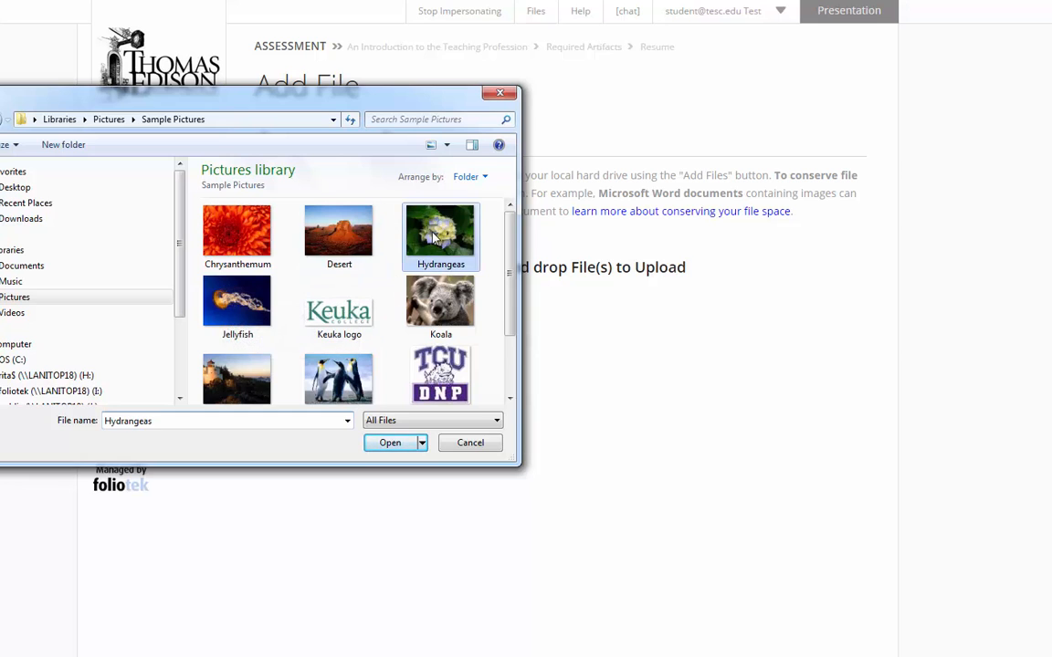
click(390, 443)
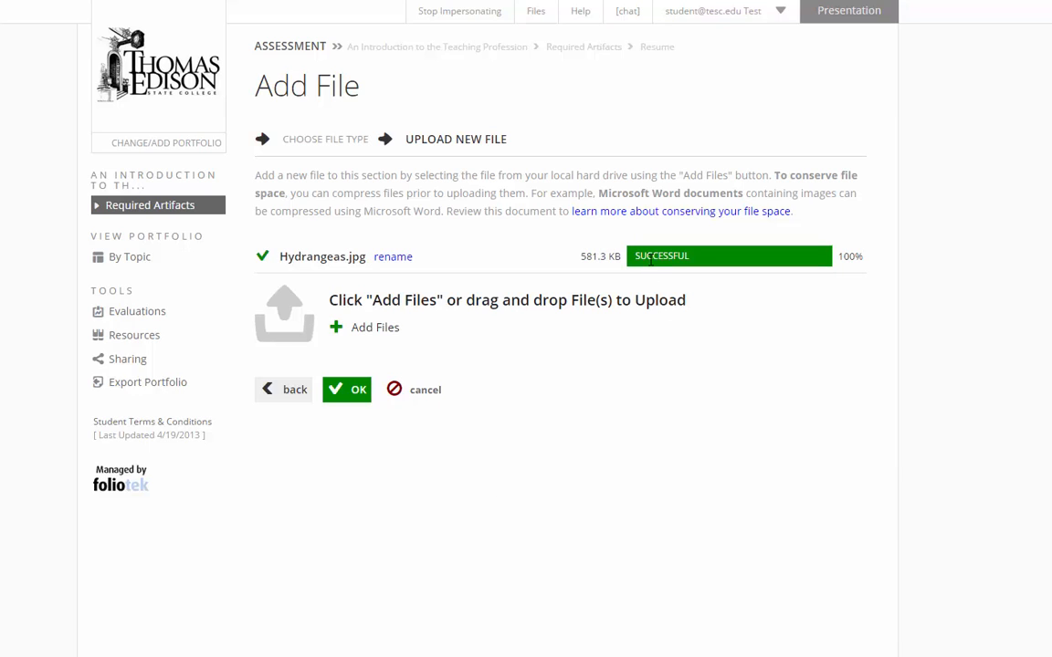
click(348, 400)
Step: Review the Required Artifacts list and the portfolio's current evaluations
click(132, 210)
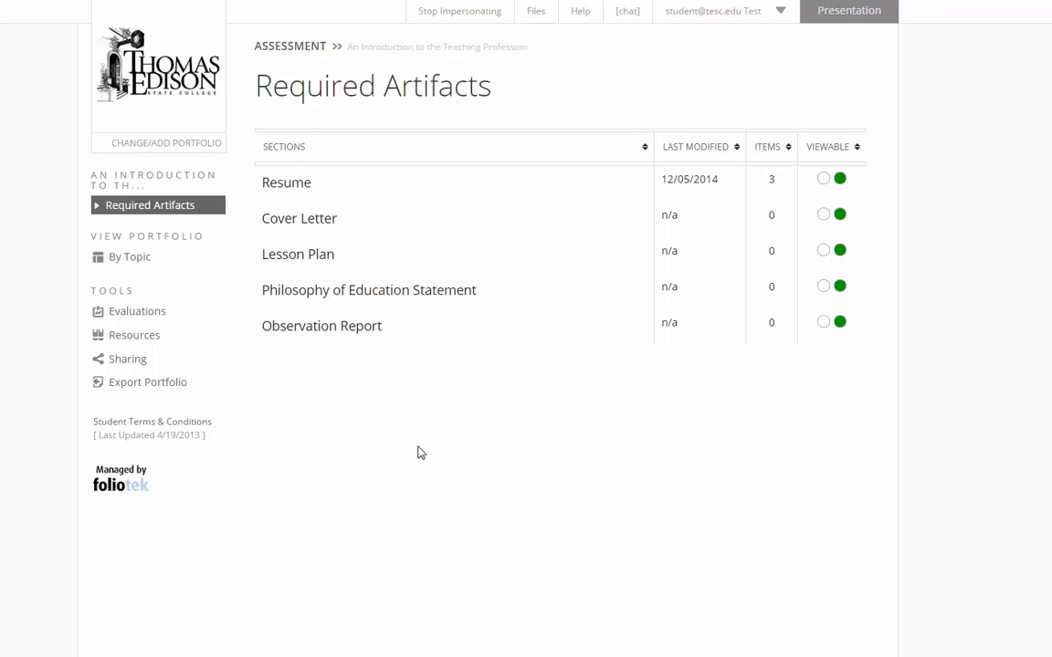
click(138, 314)
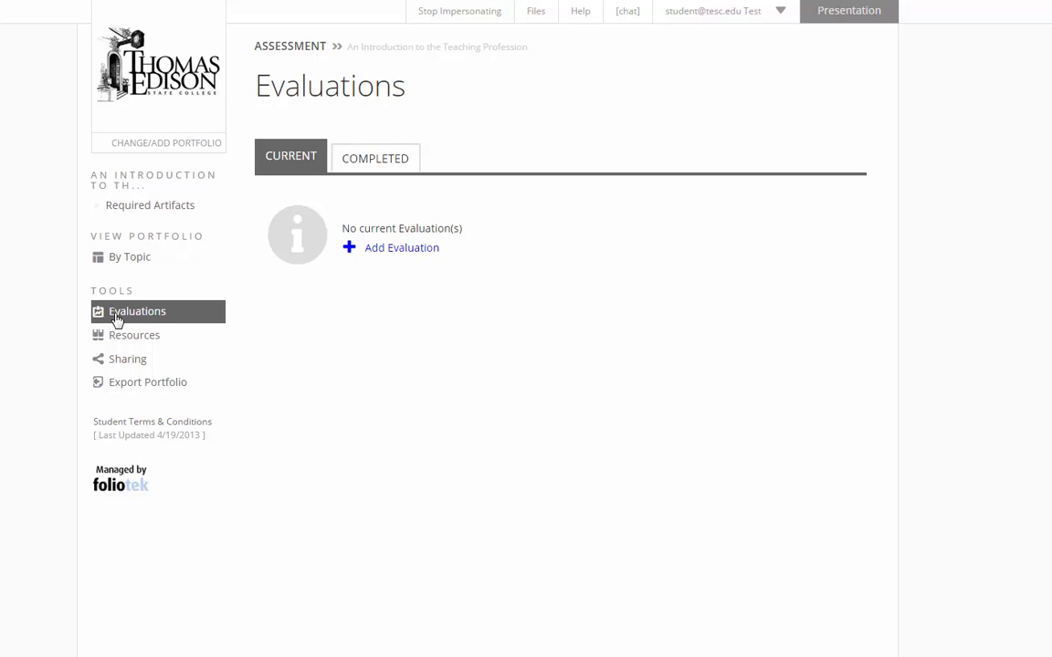
Step: Request a review of the Cover Letter section from the test faculty member with the message "My resume has been loaded."
click(134, 209)
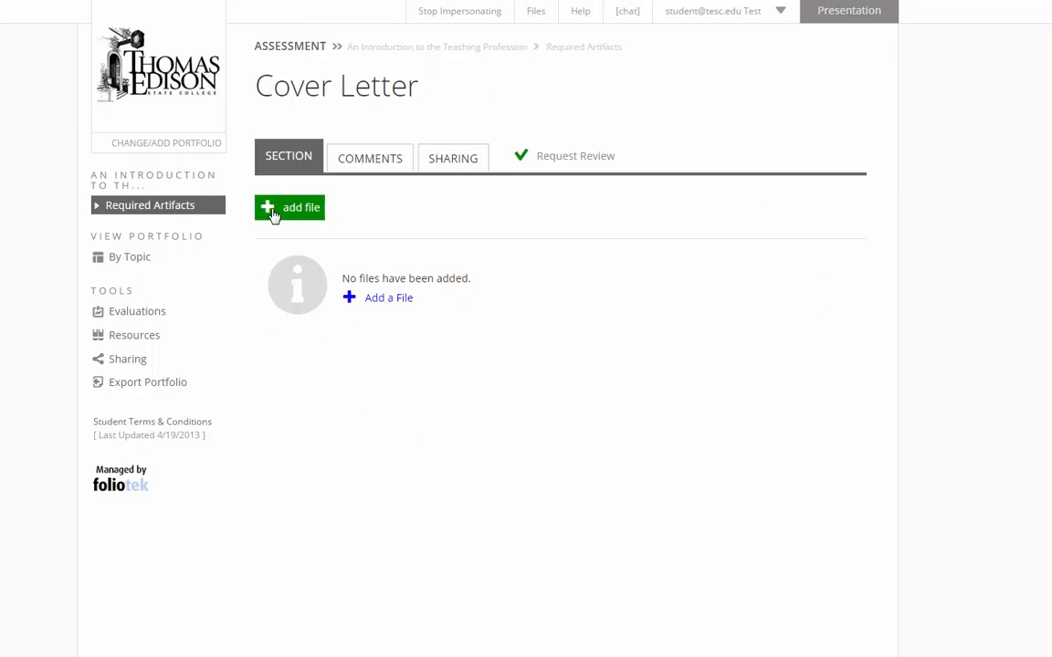
click(552, 157)
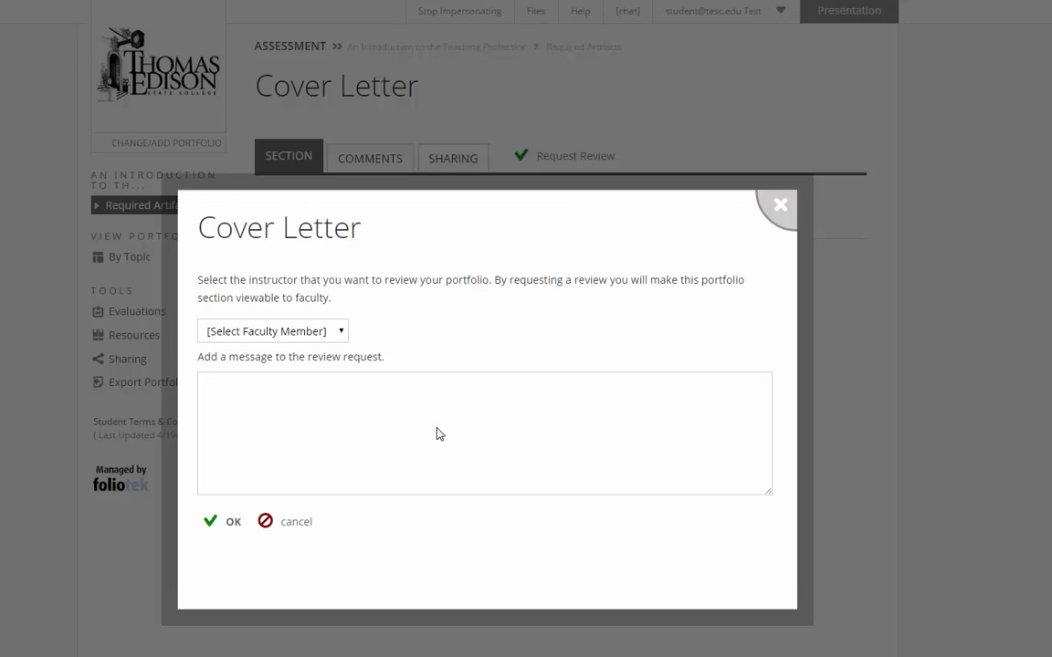
click(243, 333)
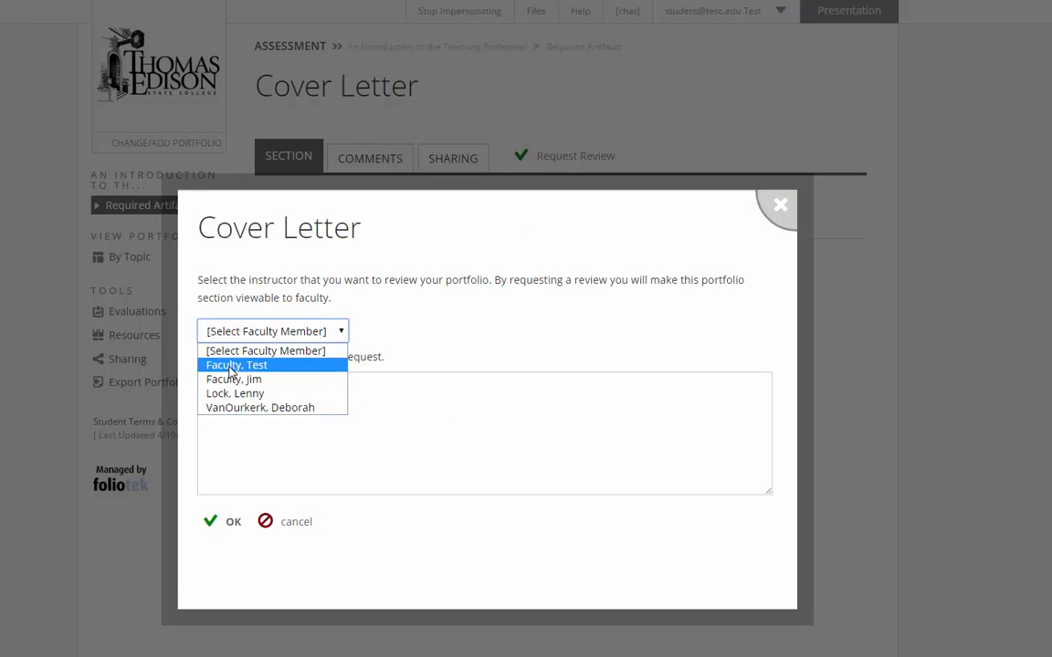
click(233, 365)
click(238, 403)
text(M)
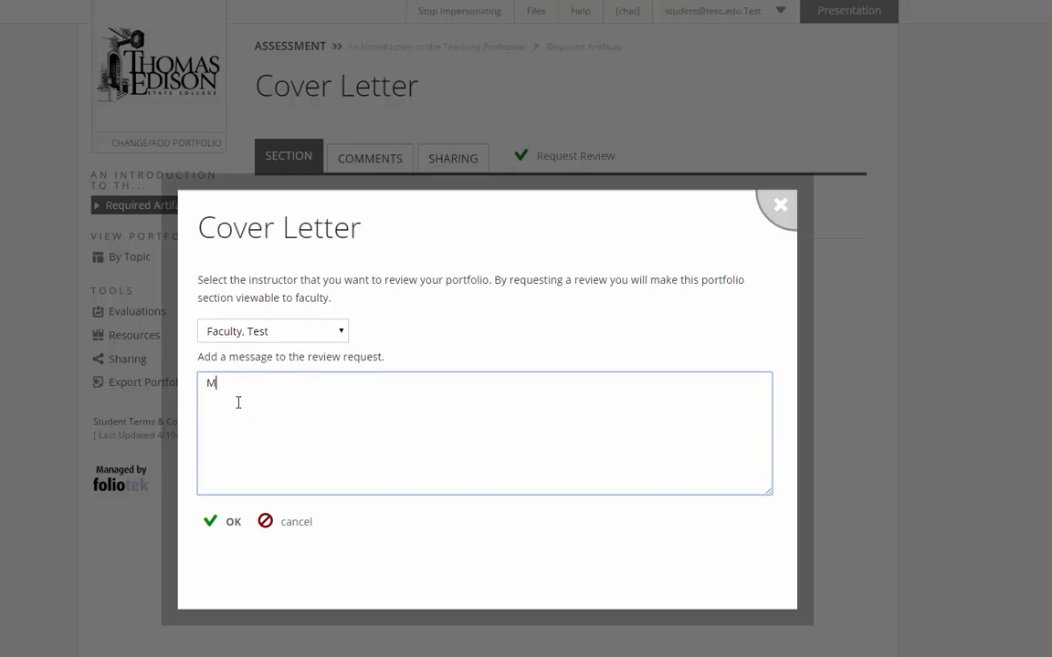
text(y resume has been loaded.)
click(208, 521)
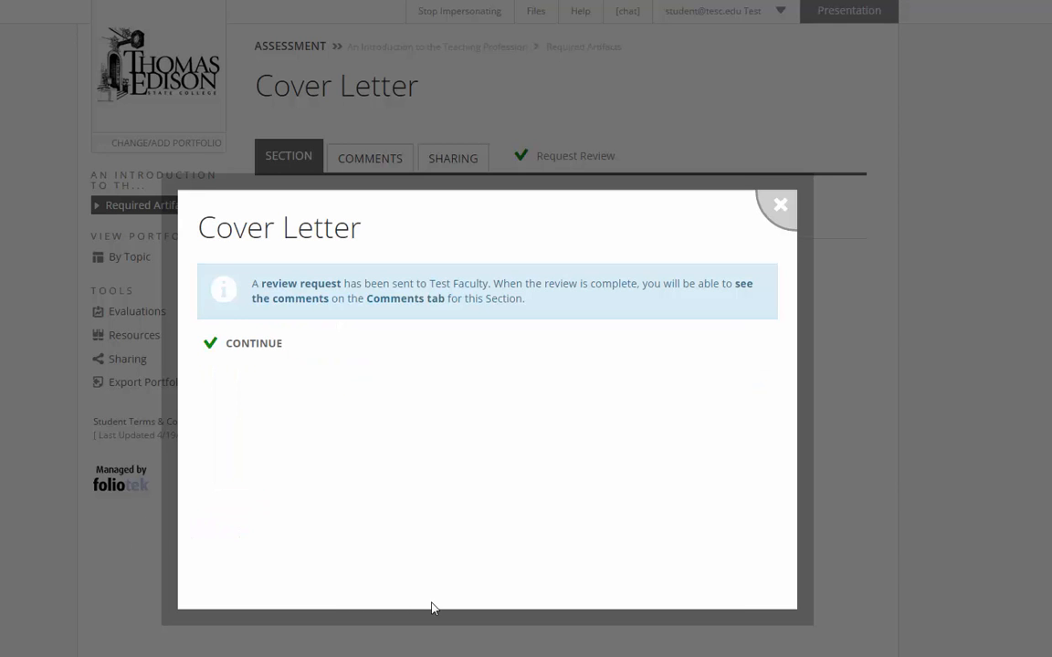
click(256, 345)
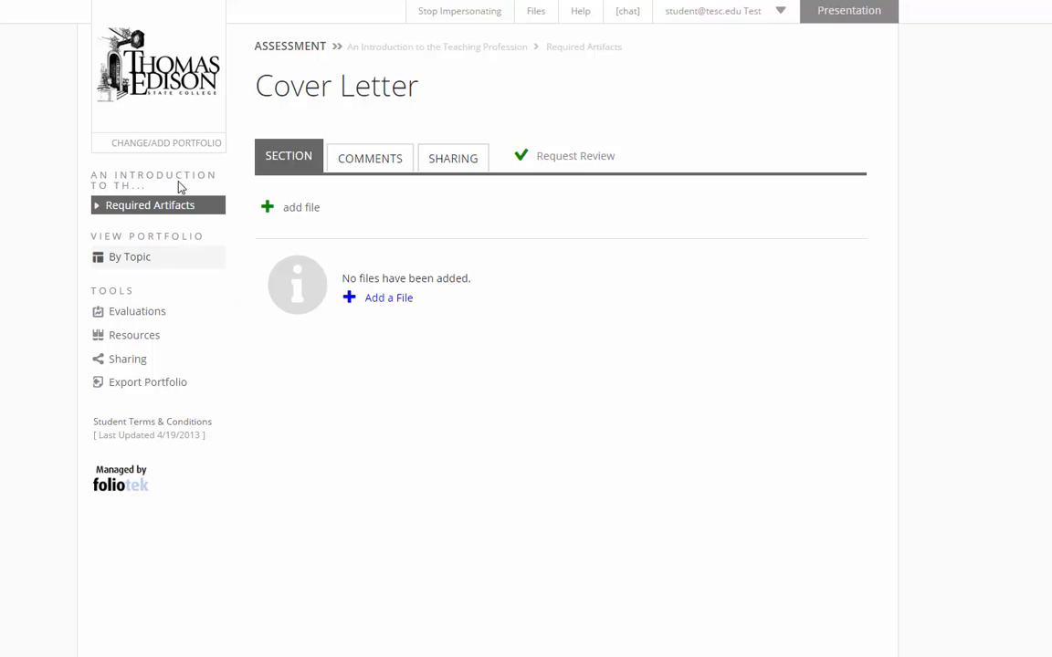
Step: Switch to the School Building Leadership portfolio
click(150, 143)
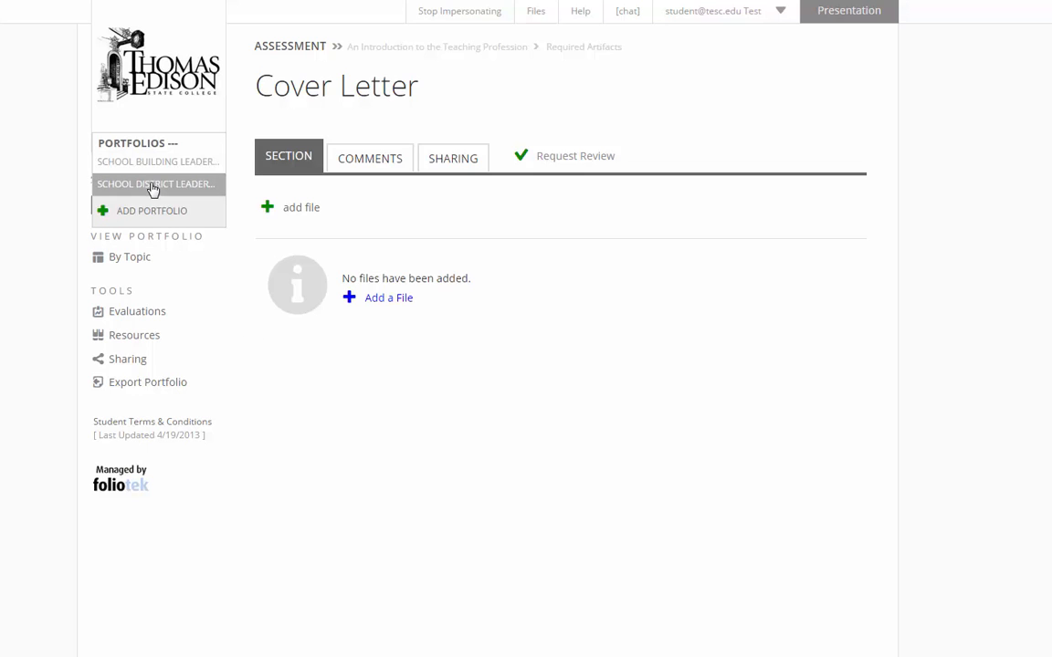
click(153, 187)
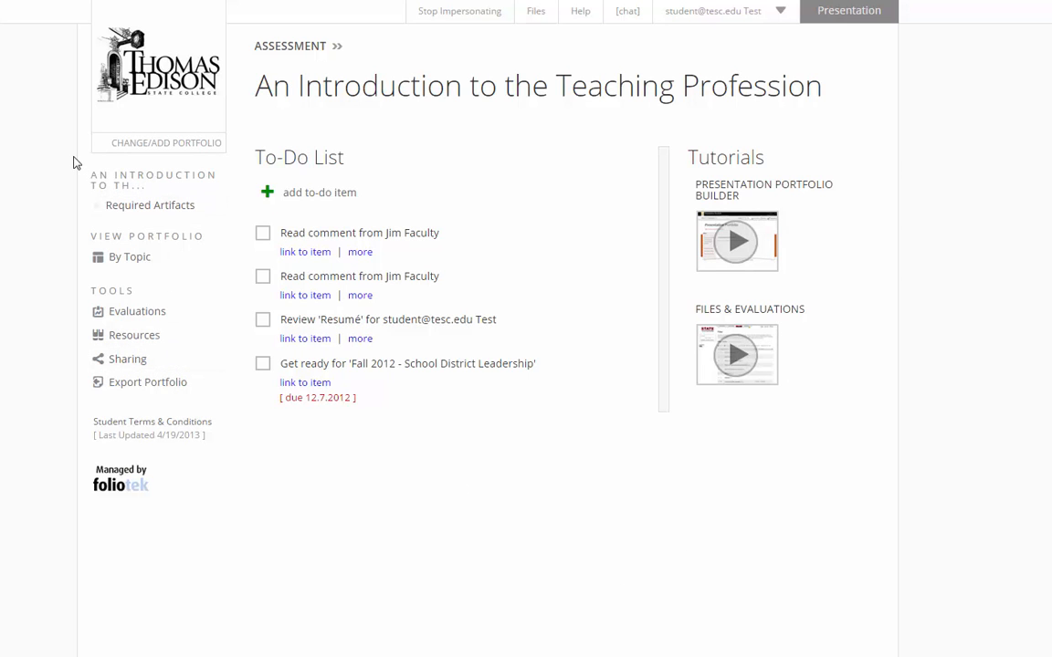
click(117, 146)
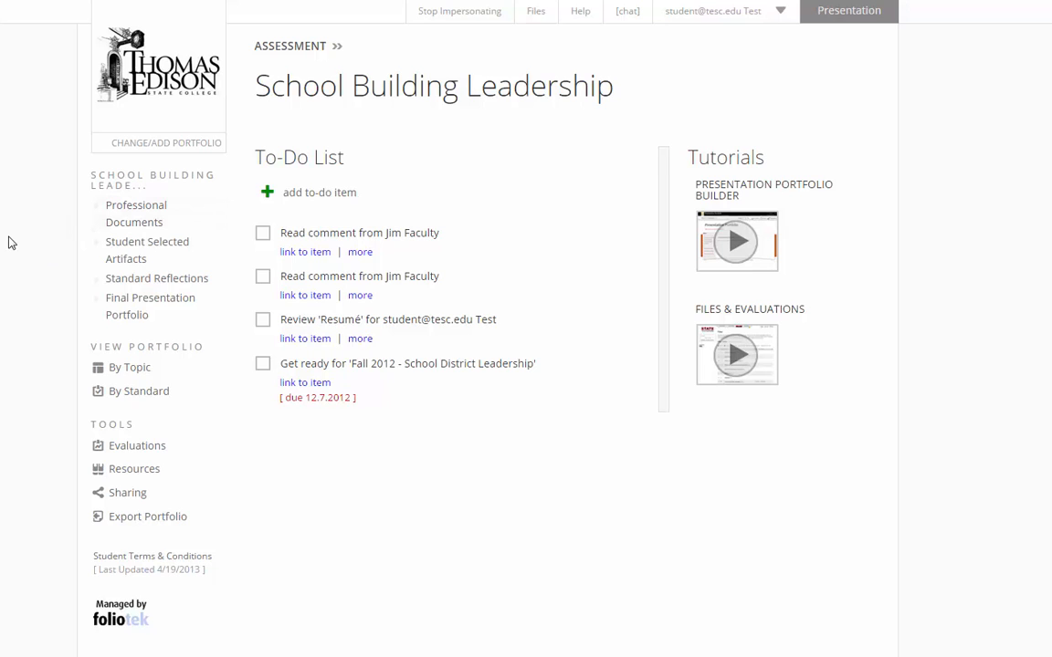
Step: Add a new document named "Volunteer Work" to the Professional Documents, viewable by faculty
click(127, 222)
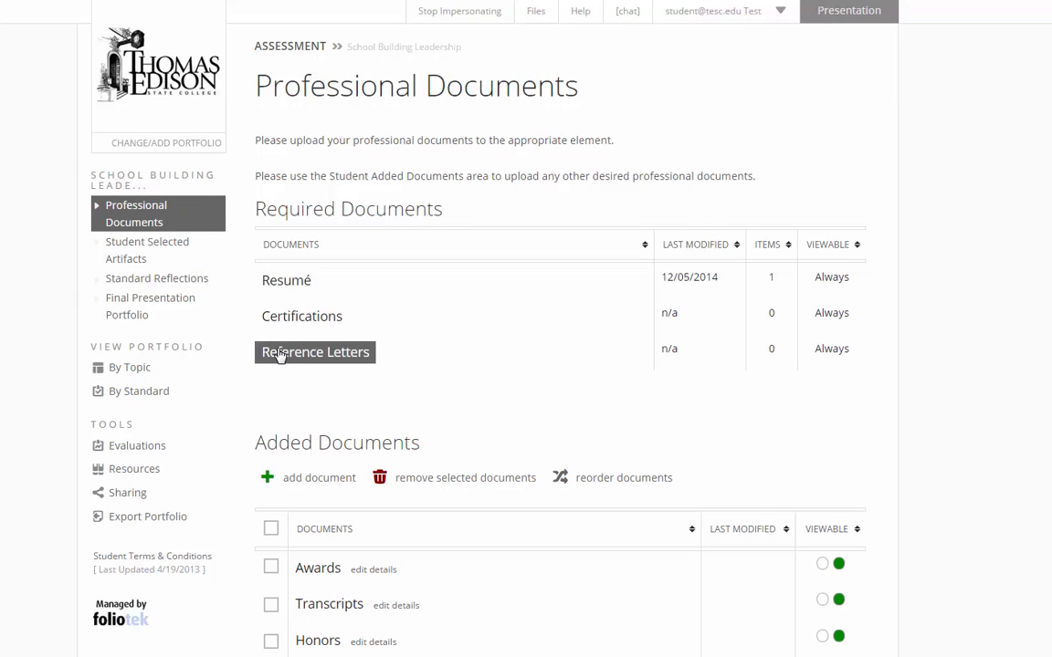
click(317, 486)
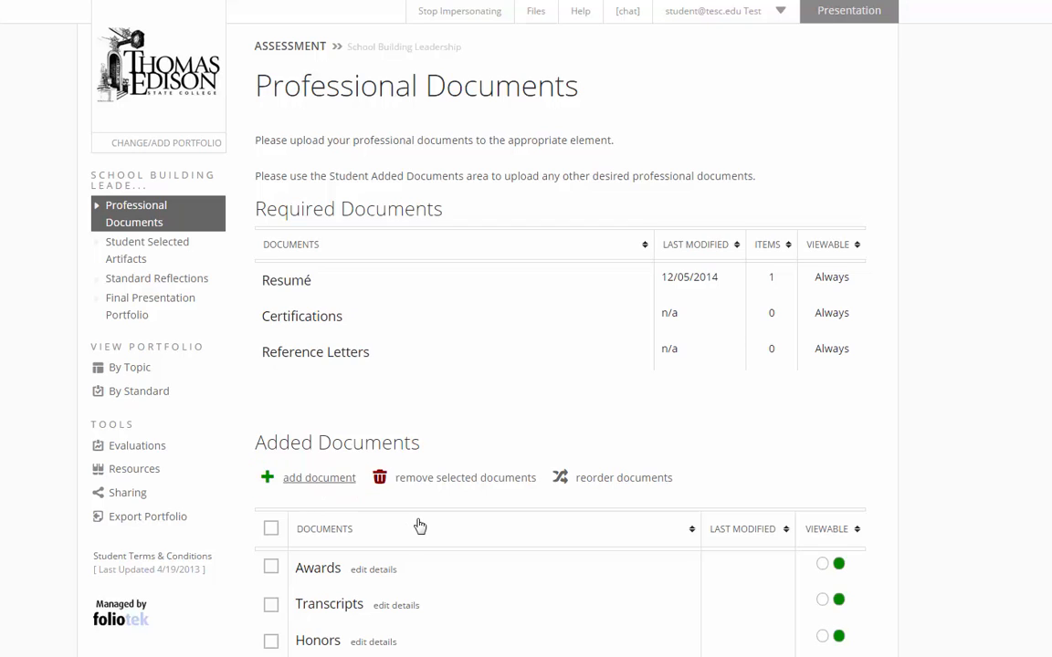
click(337, 289)
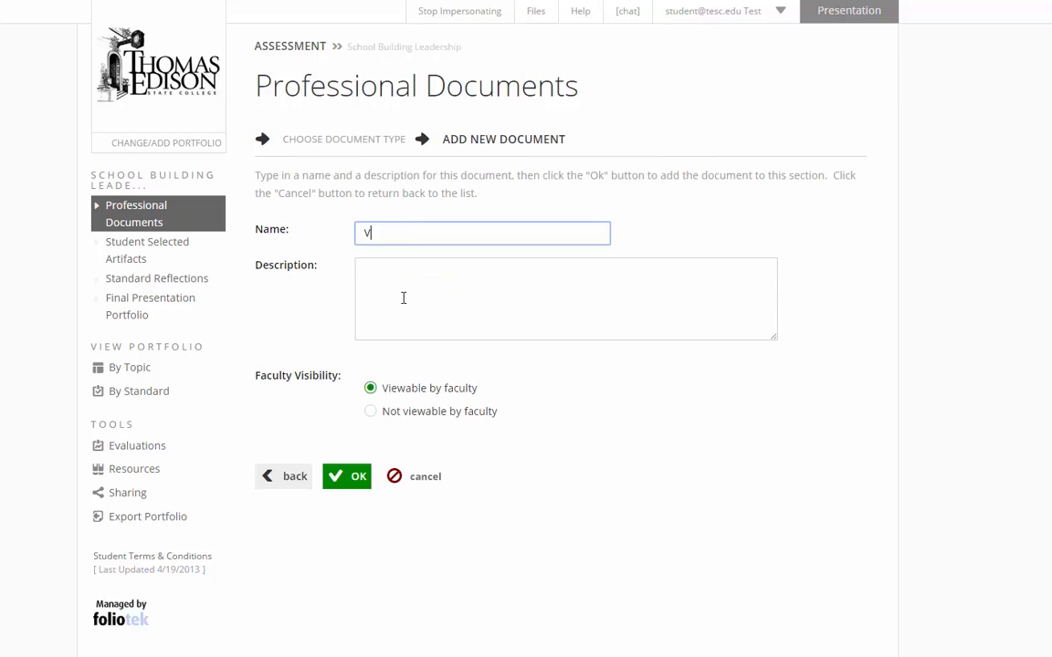
text(Volunteer Work)
click(408, 393)
click(343, 489)
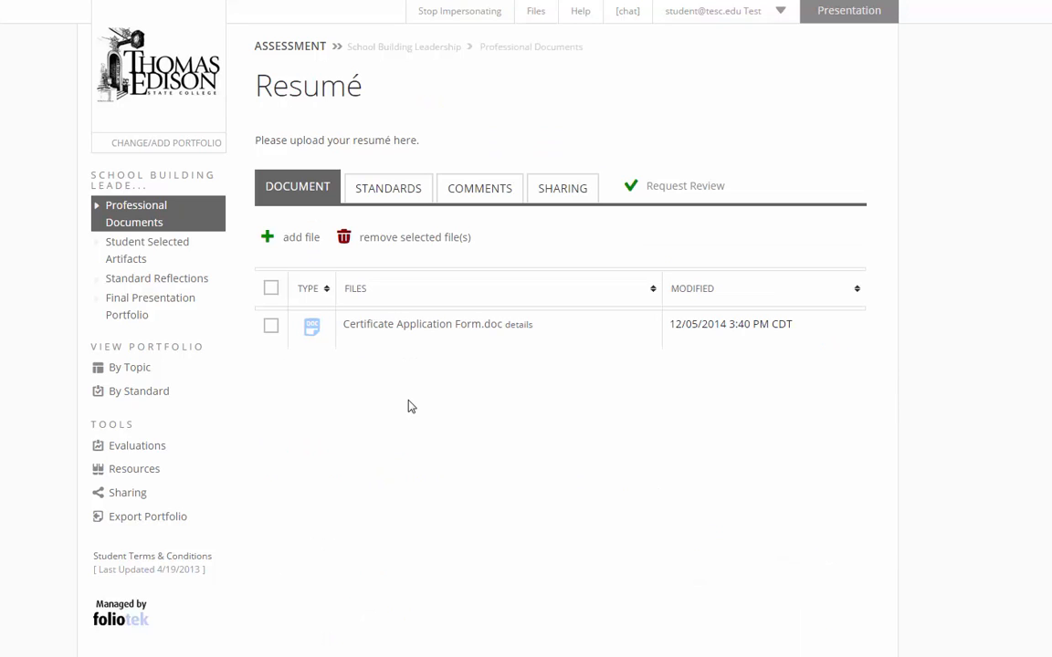
Step: Add the existing file Sample Resume to the Resumé document
click(297, 244)
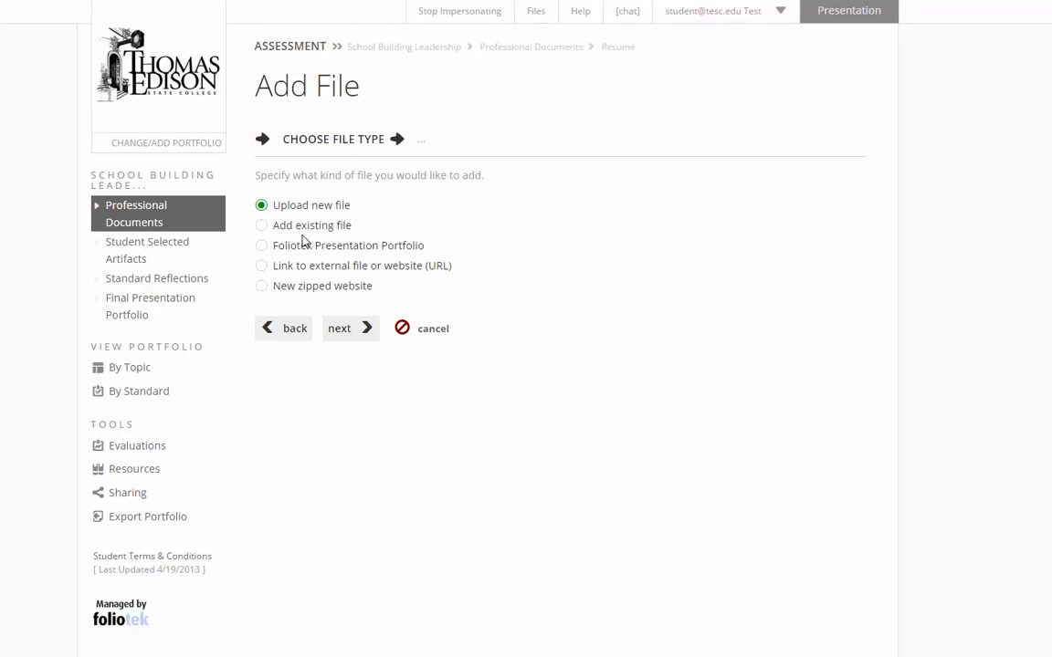
click(265, 226)
click(341, 329)
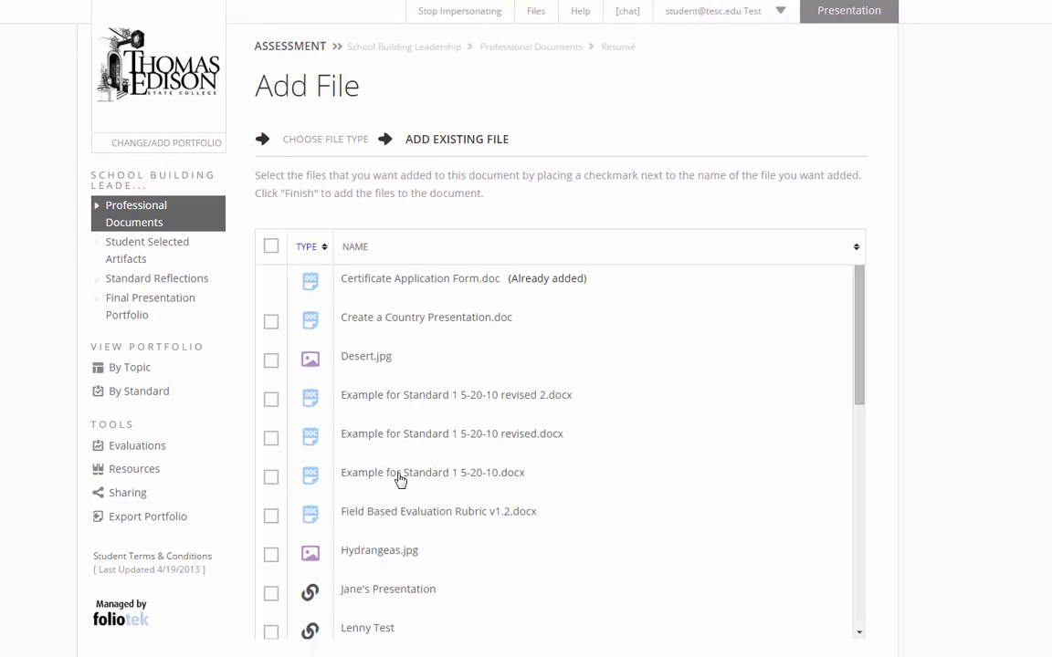
scroll(397, 489, down, 5)
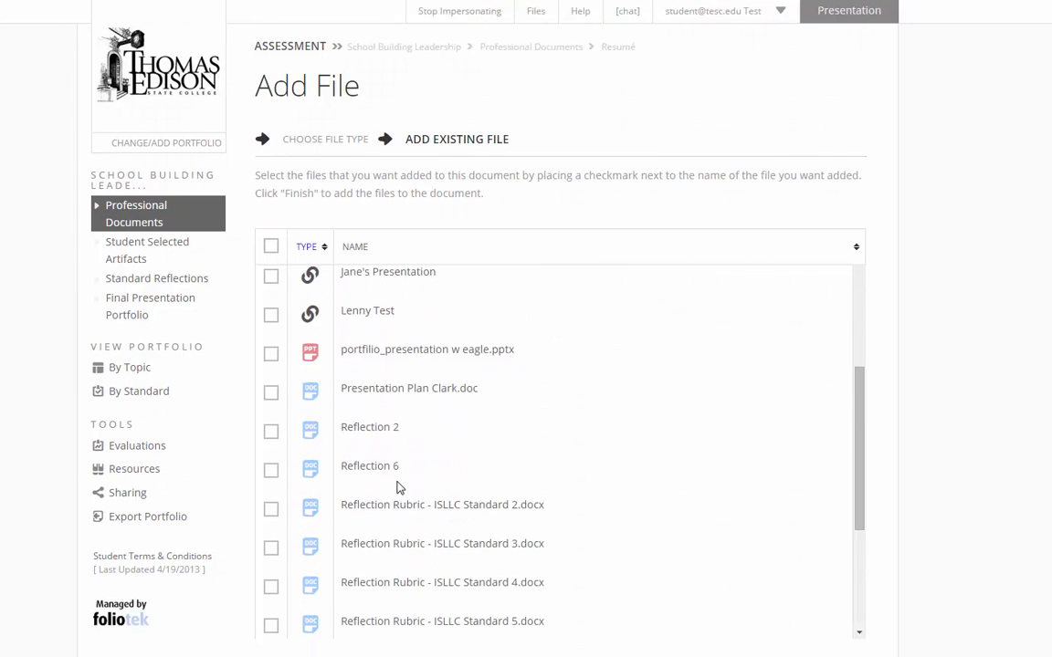
scroll(397, 489, down, 3)
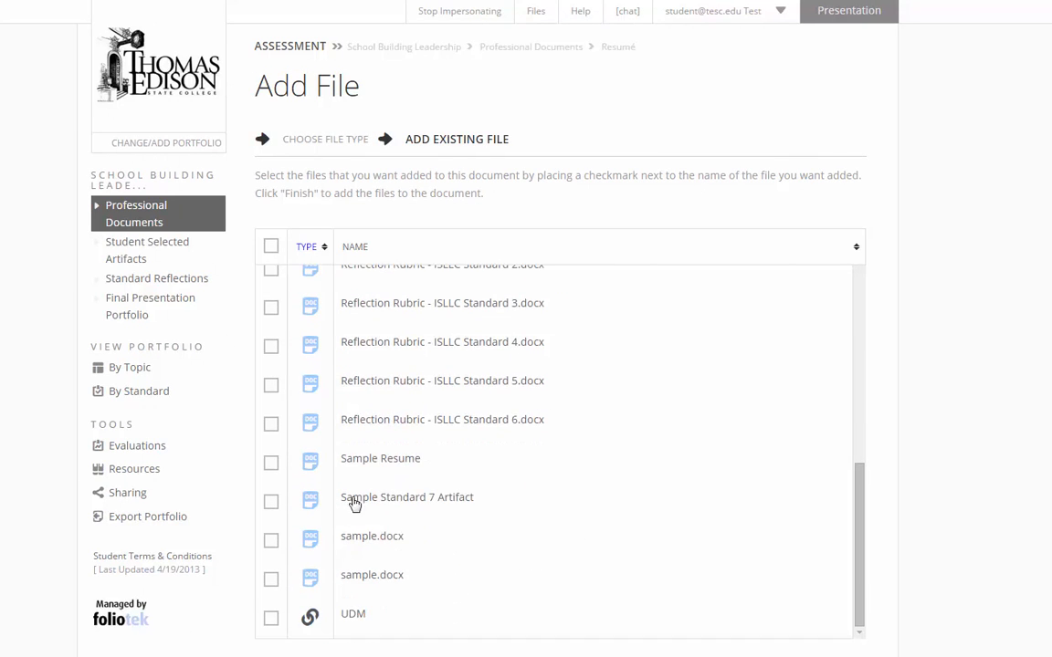
click(271, 464)
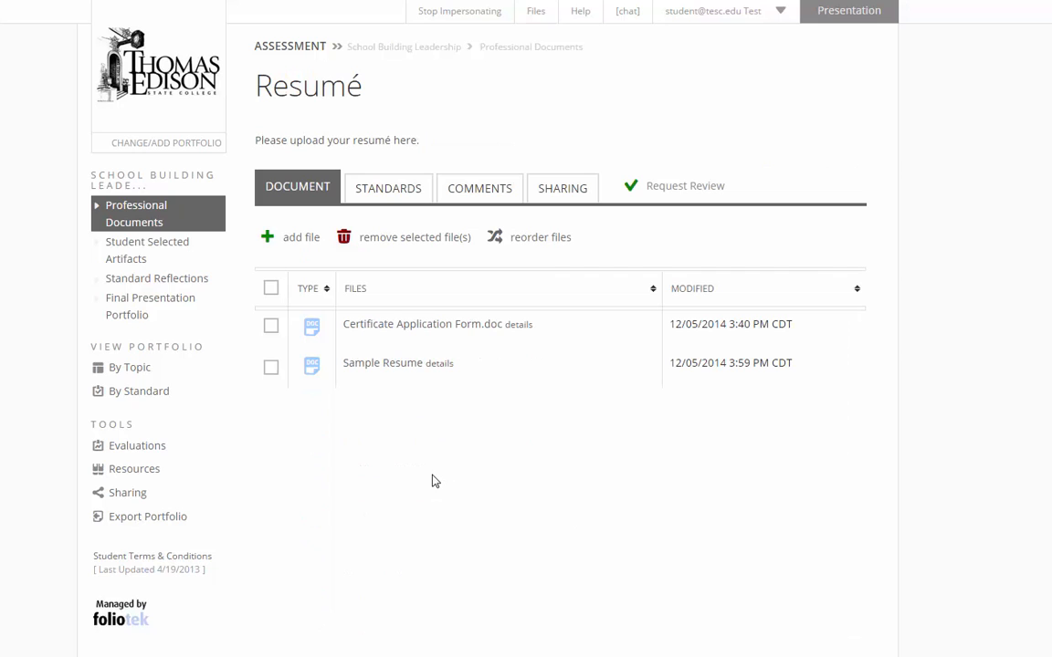
Step: Add a new artifact named "Artifact for Standard 11" to the Student Selected Artifacts, viewable by faculty
click(144, 251)
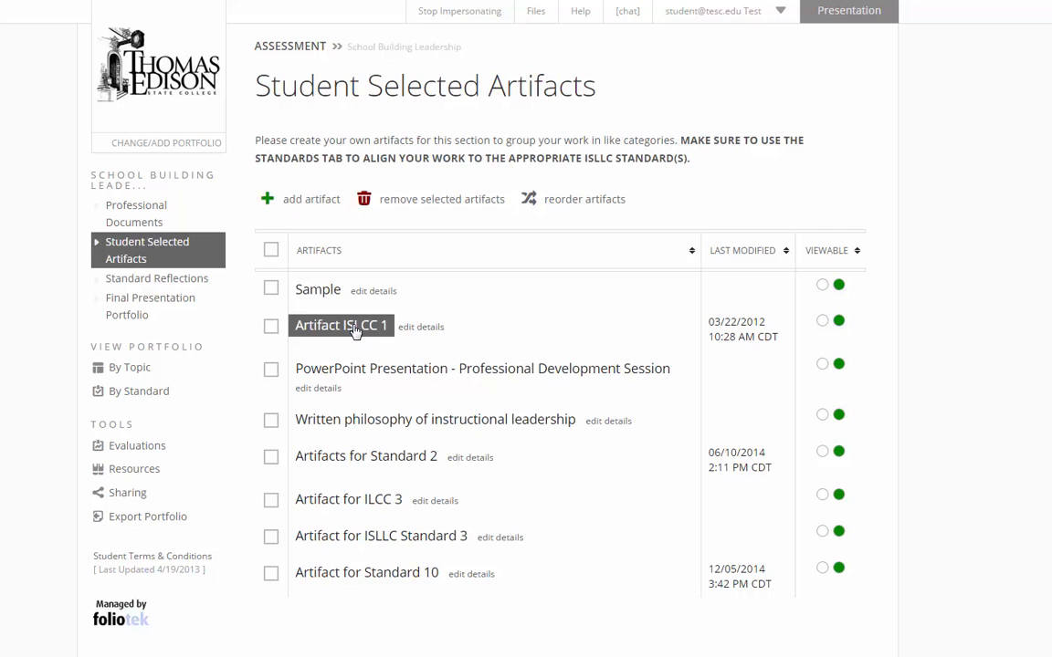
click(289, 210)
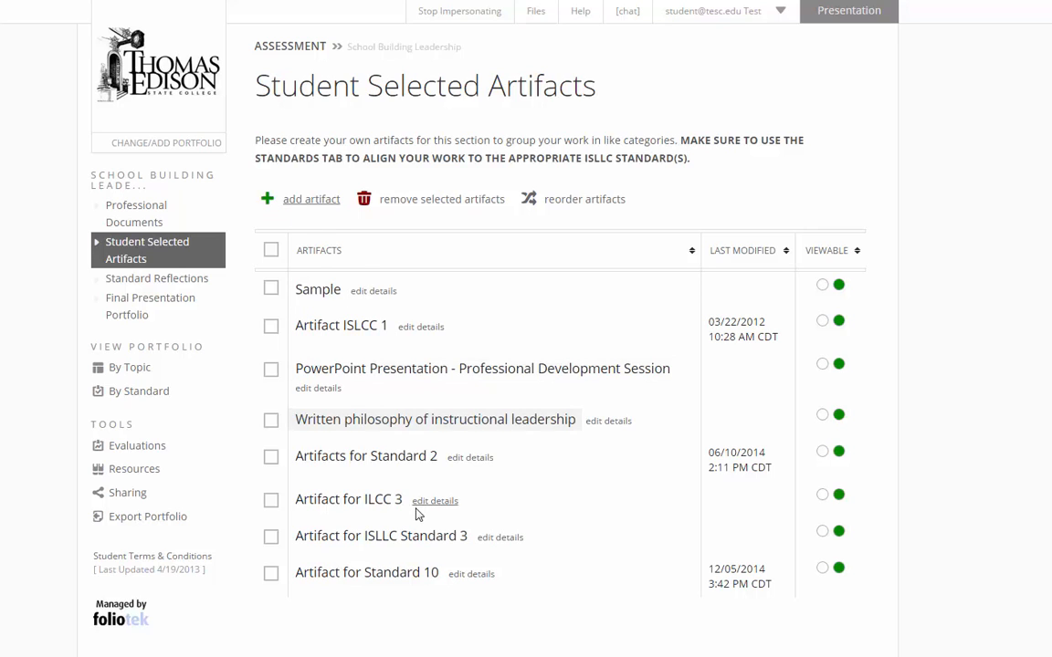
click(336, 289)
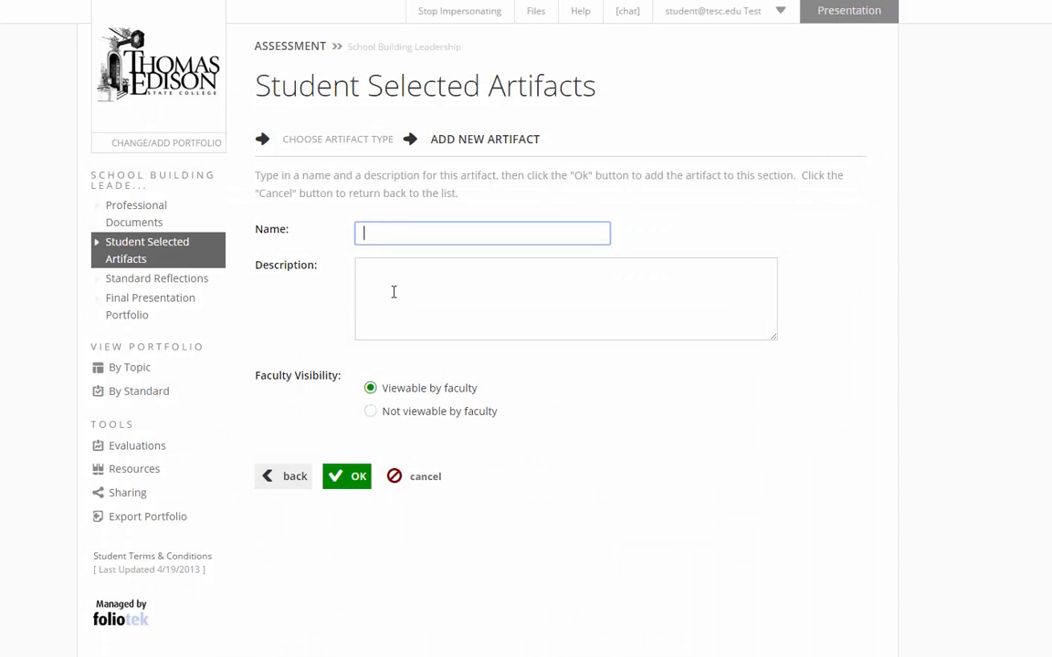
text(Arti)
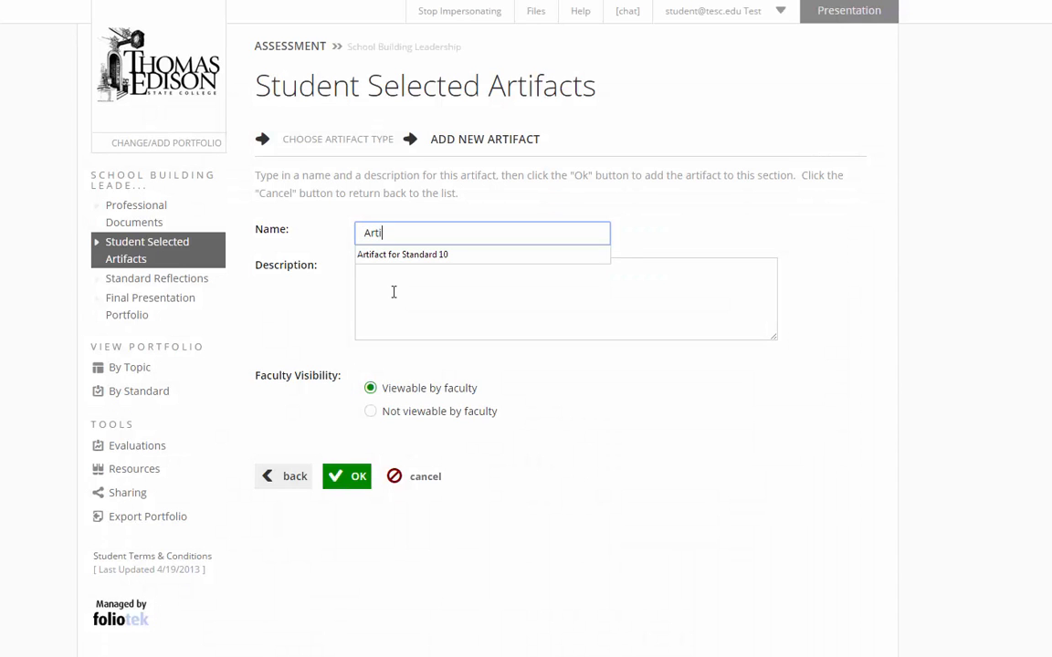
text(fact for Standard 11)
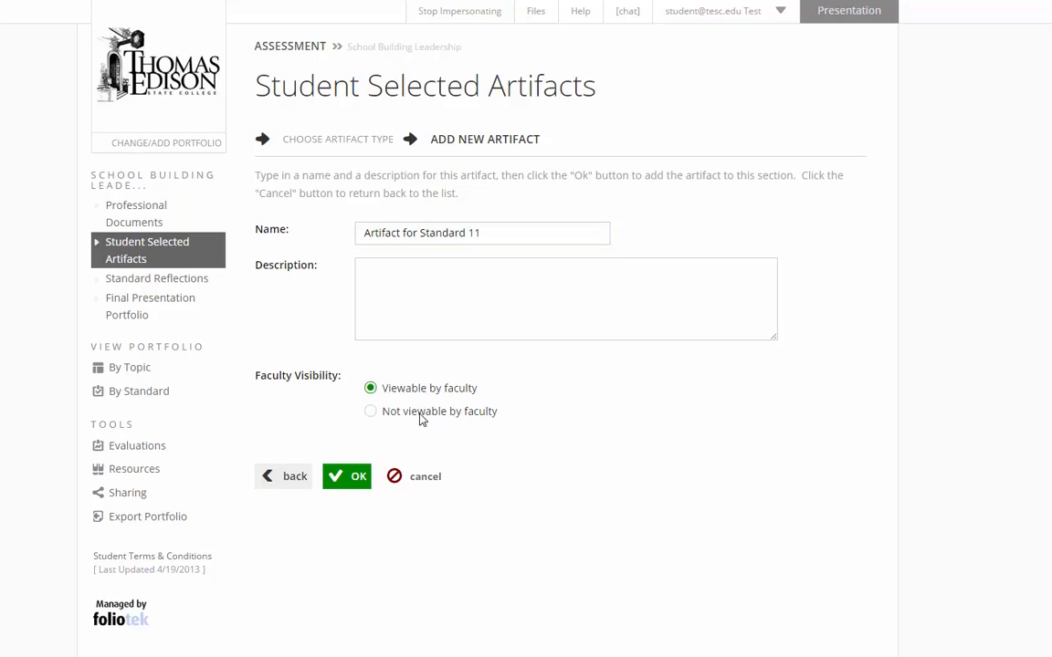
click(358, 476)
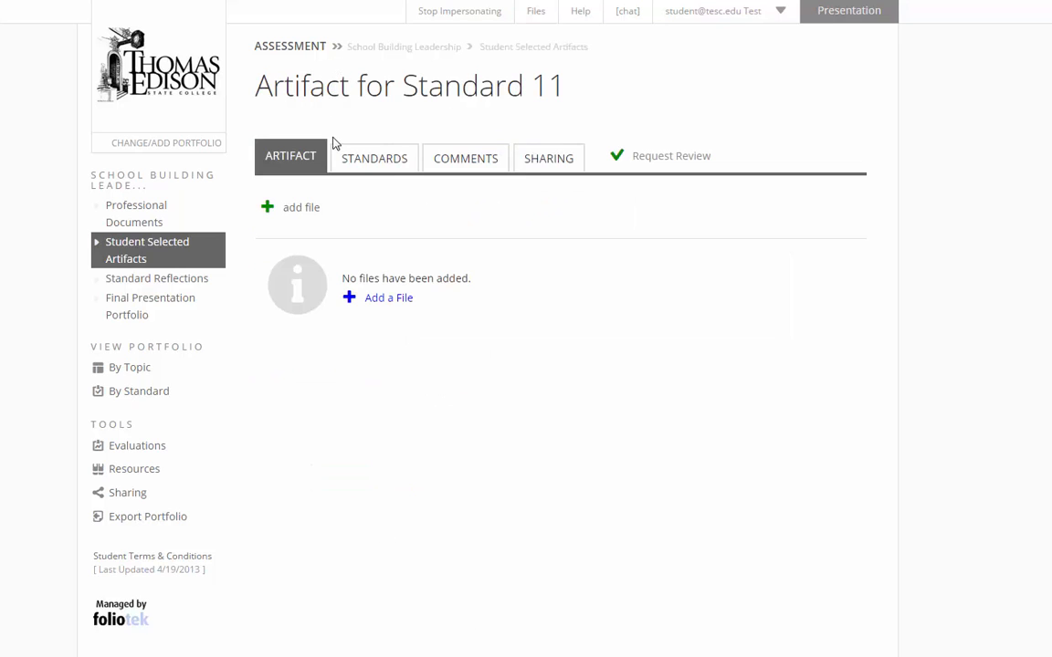
Step: Review the file types offered for the new artifact without adding one, and align the artifact with Standard 1 of ISLLC 2008 (TESC)
click(299, 212)
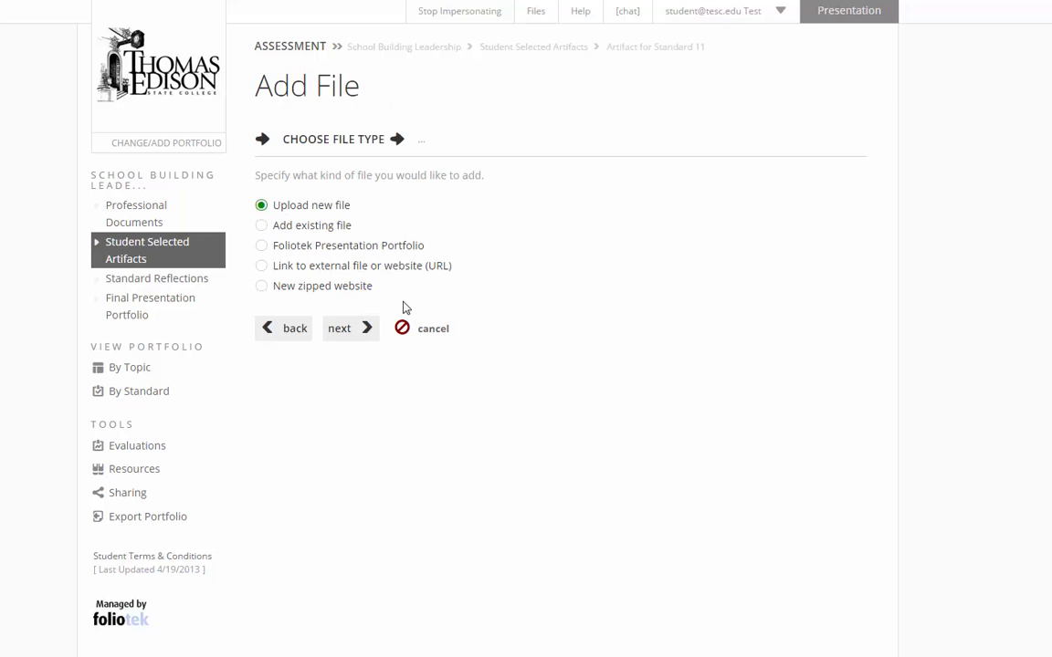
click(427, 330)
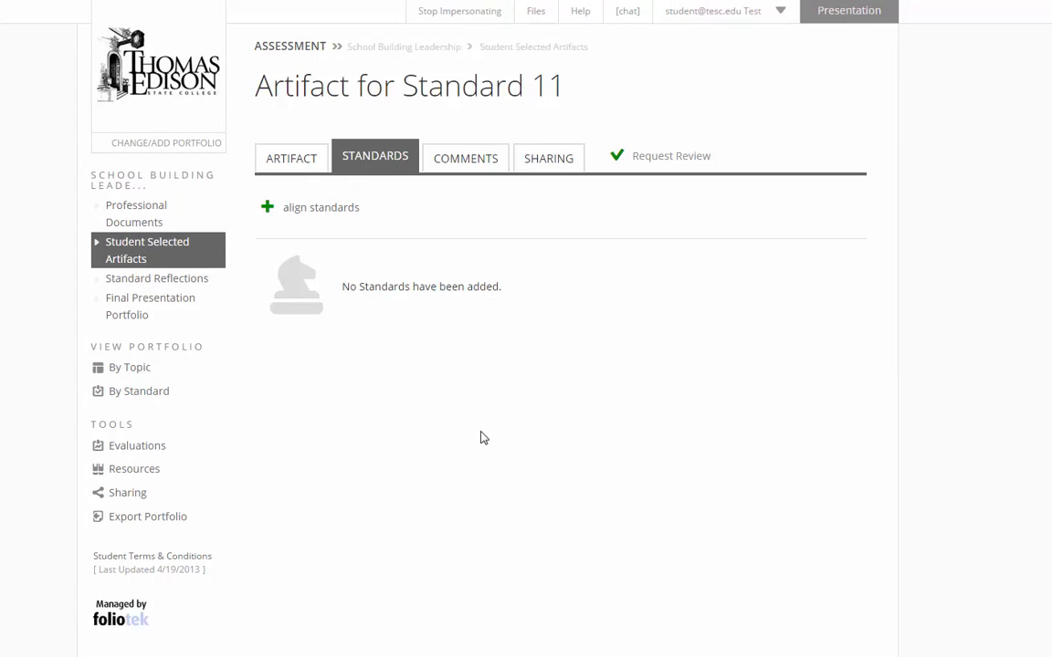
click(307, 208)
click(430, 449)
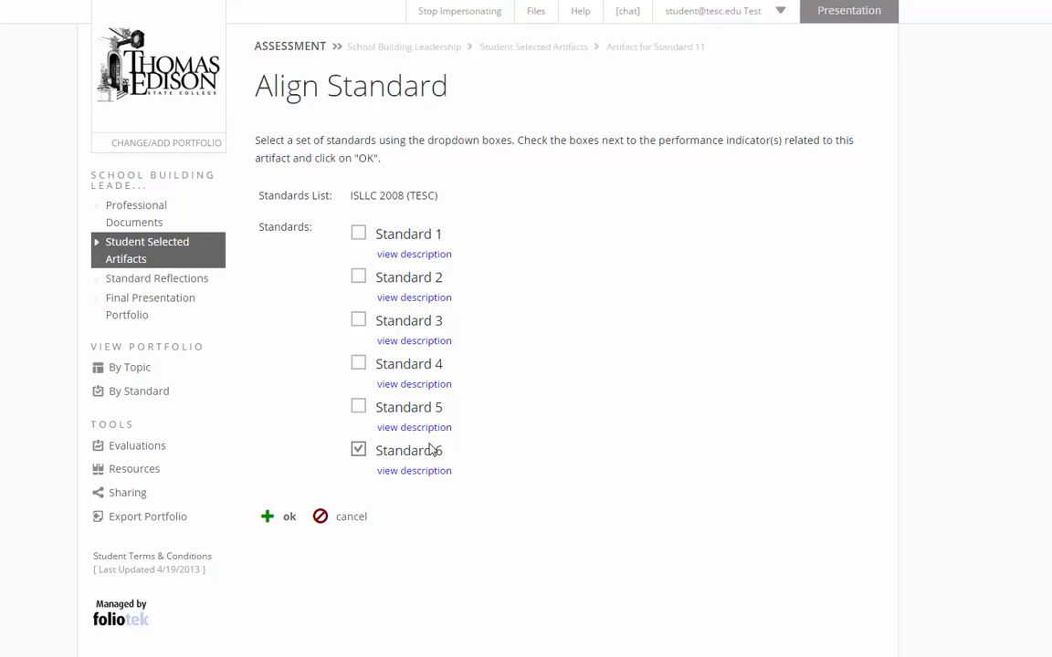
click(430, 449)
click(358, 234)
click(284, 518)
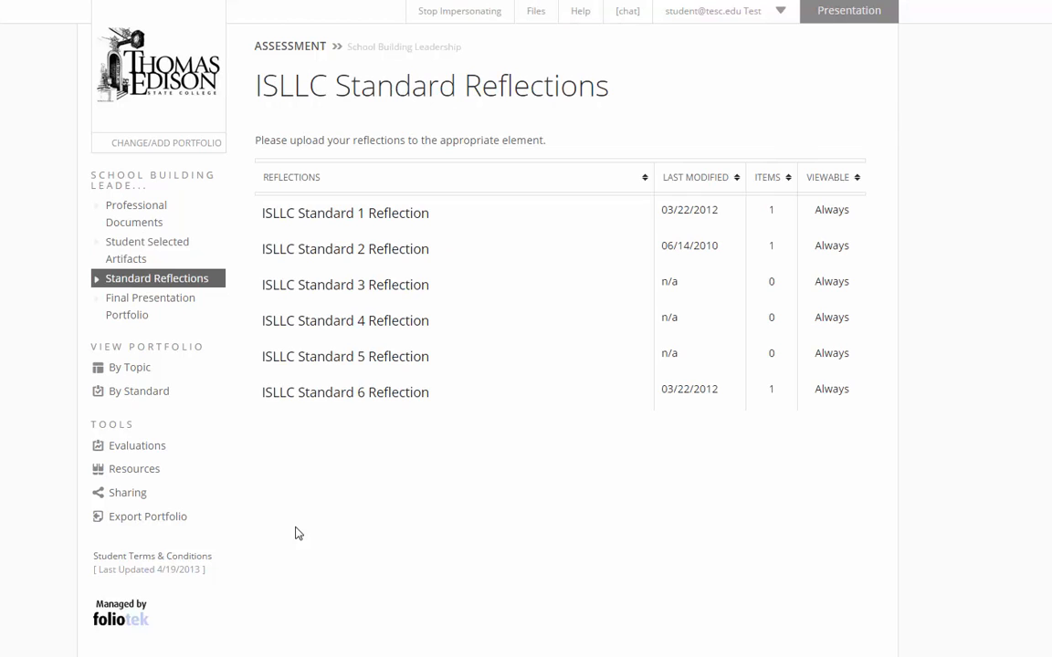
Step: View the ISLLC Standard 1 Reflection and the standards aligned with it
click(361, 219)
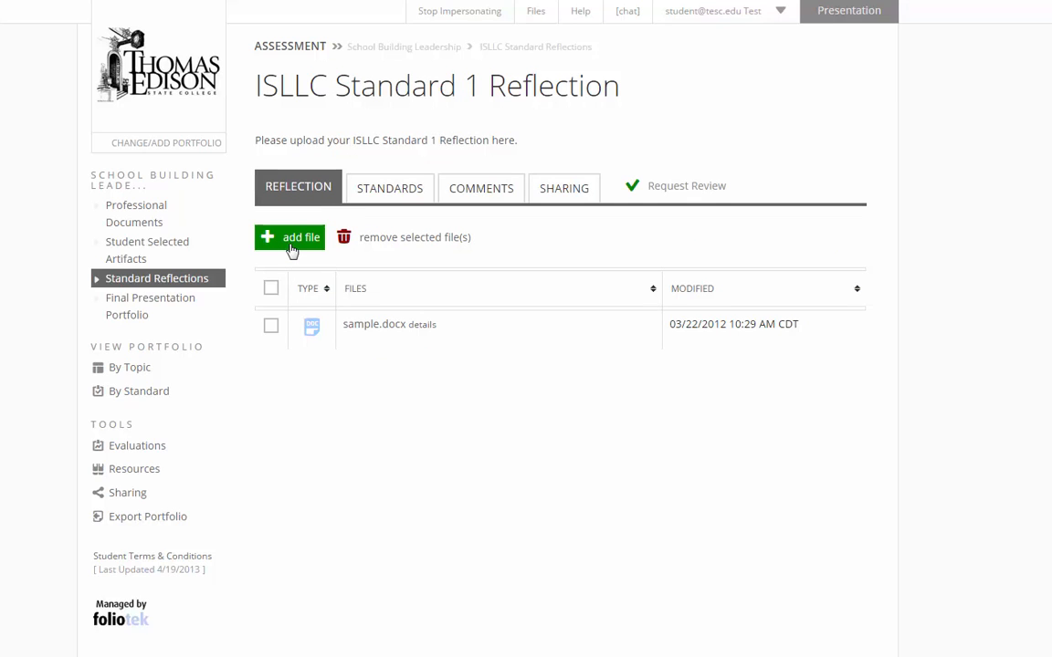
click(397, 196)
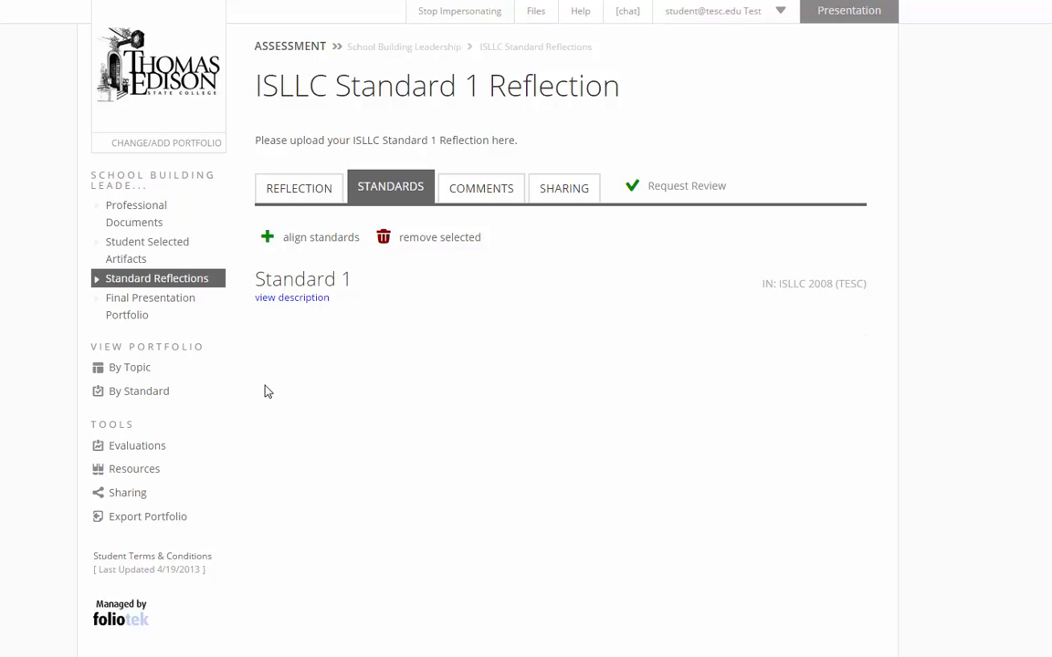
Step: Start adding a file of type Foliotek Presentation Portfolio to the Final Presentation Portfolio, and cancel it
click(128, 317)
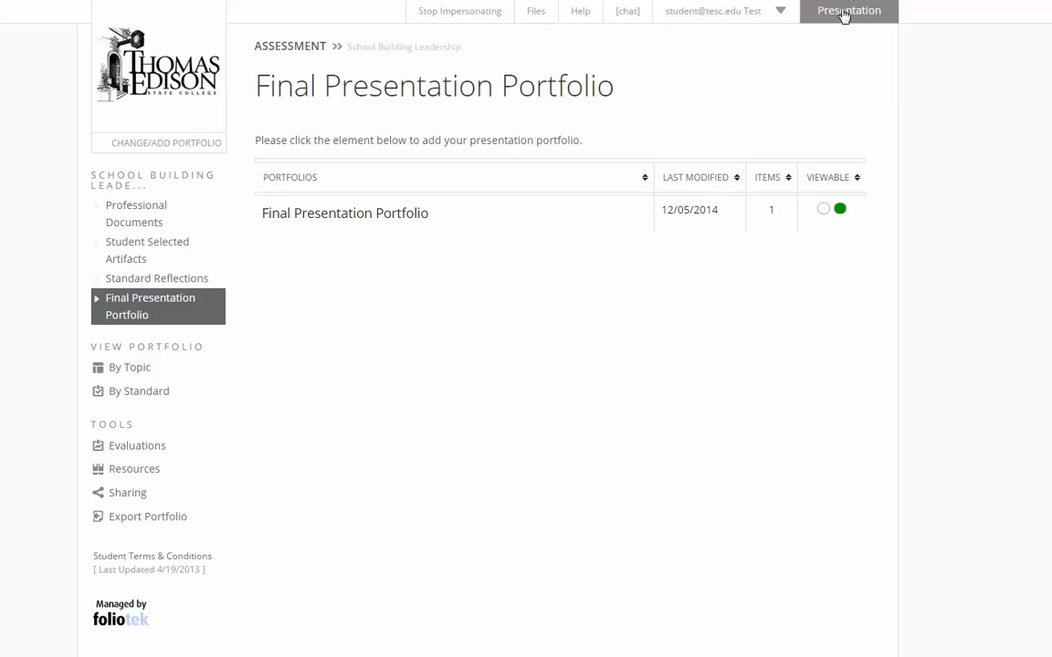
click(370, 215)
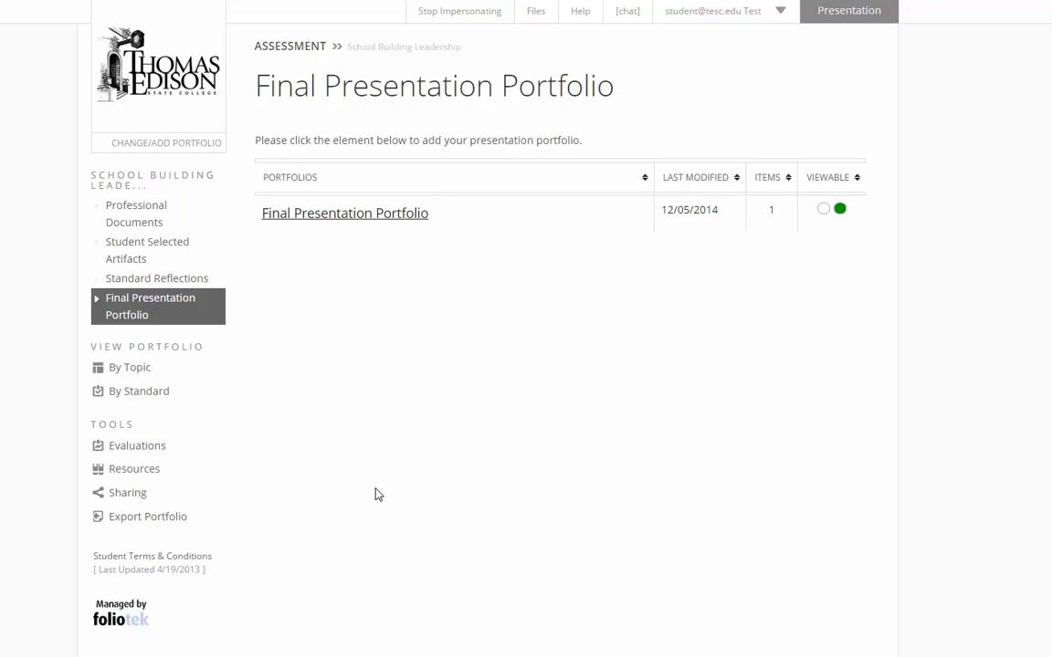
click(290, 310)
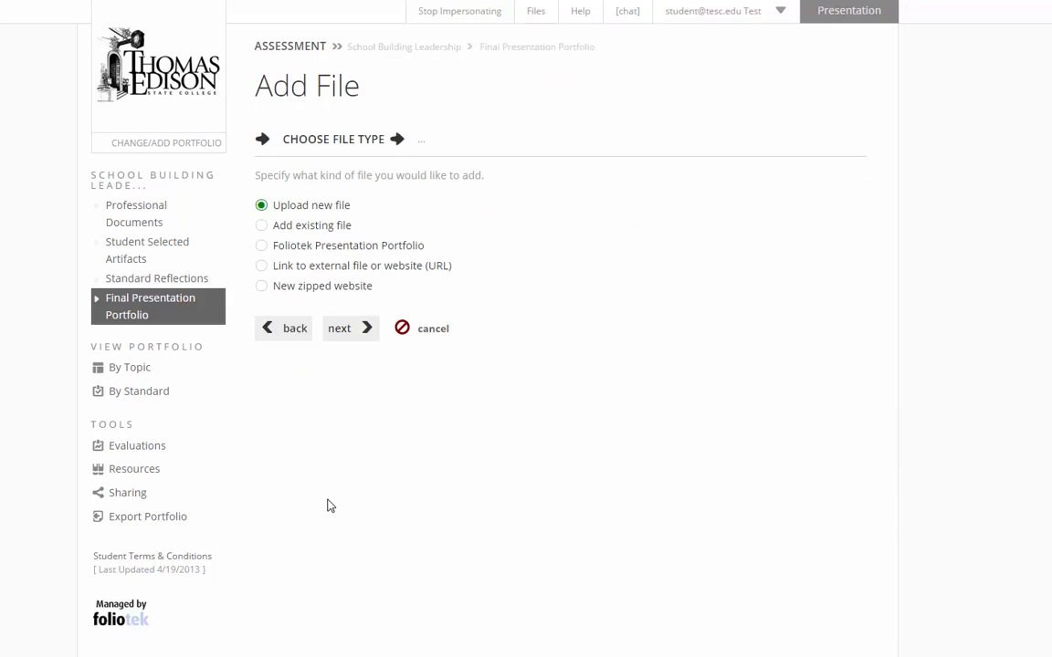
drag(425, 250, 271, 252)
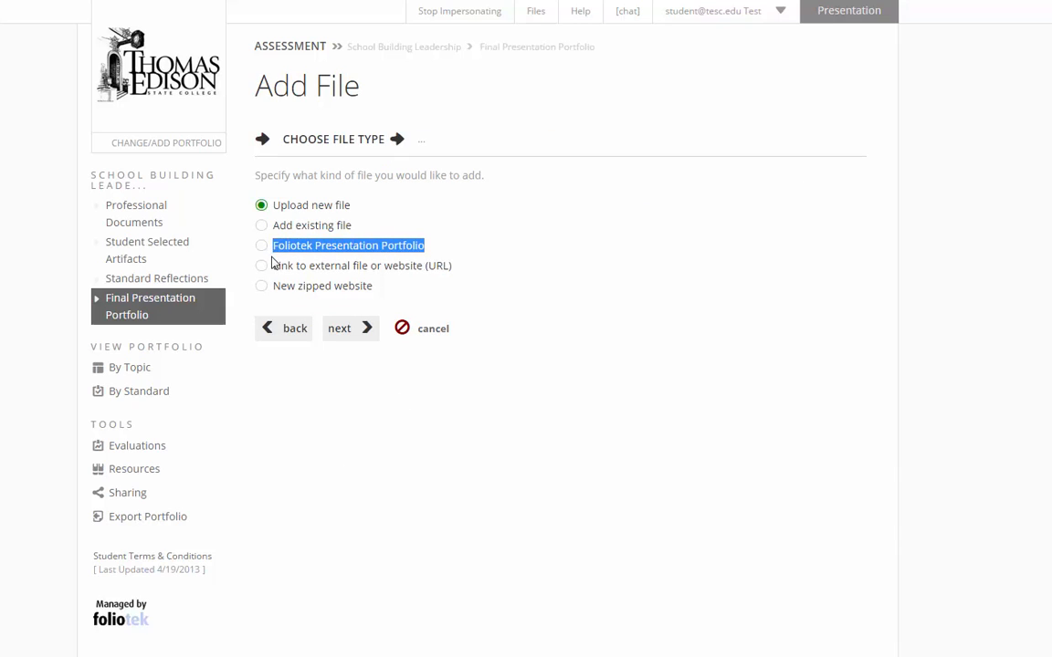
click(263, 246)
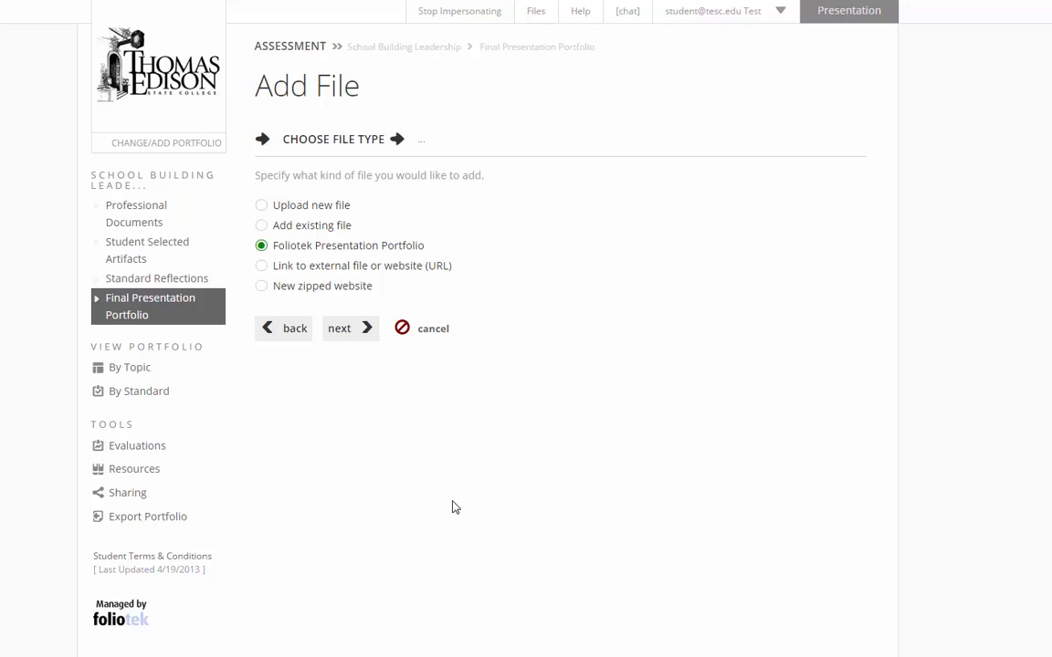
click(425, 330)
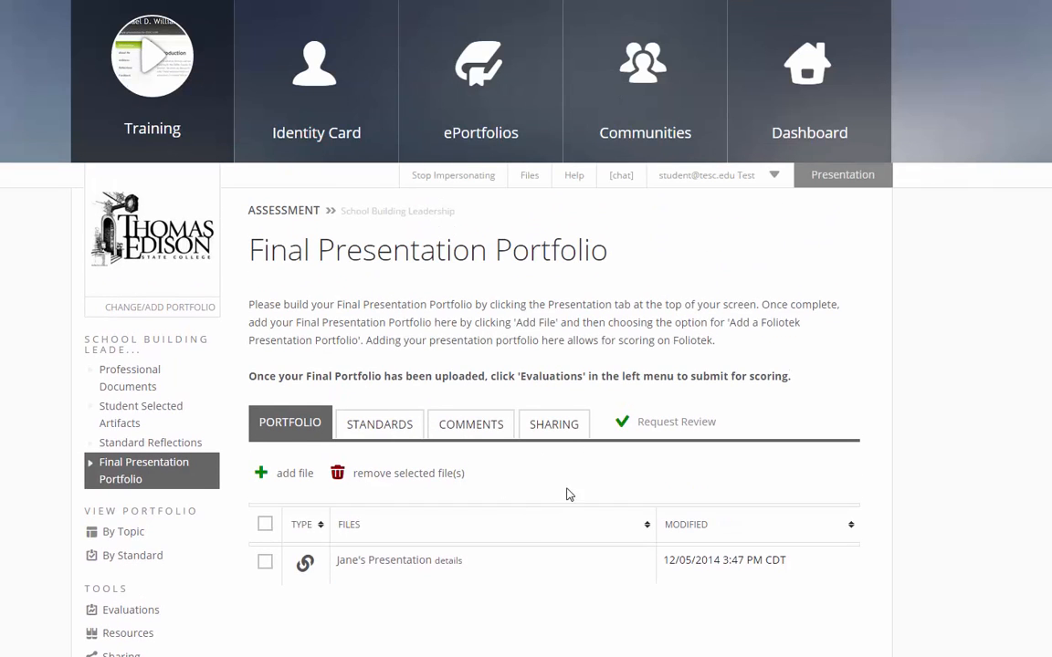
Step: Start a new presentation ePortfolio with the J. Harbor design and the existing School Building Leadership assessment as content template
click(484, 115)
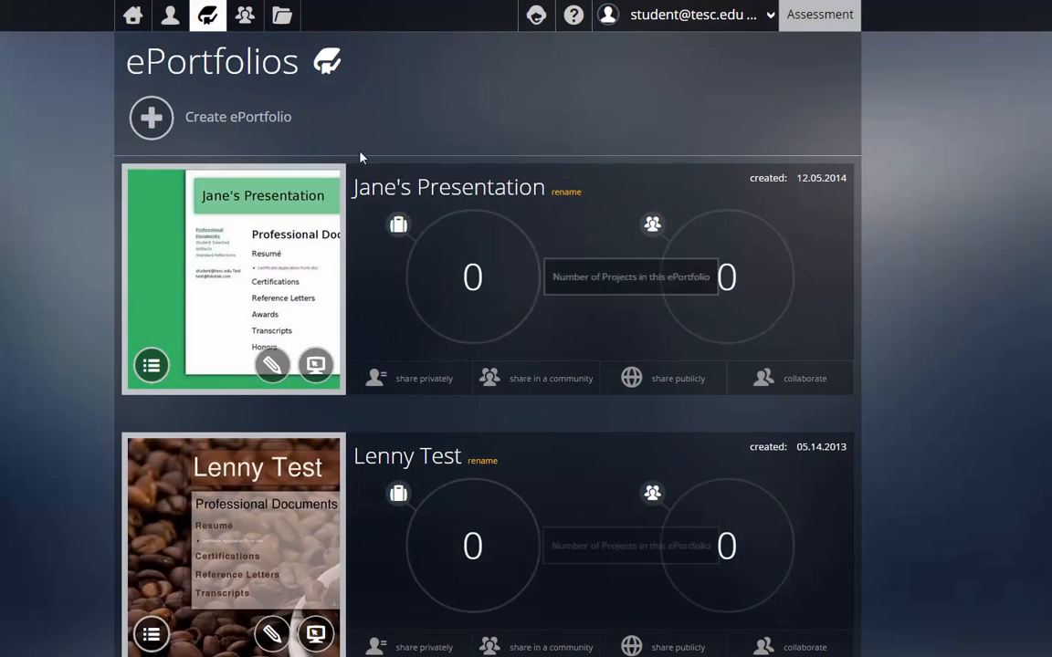
key(Return)
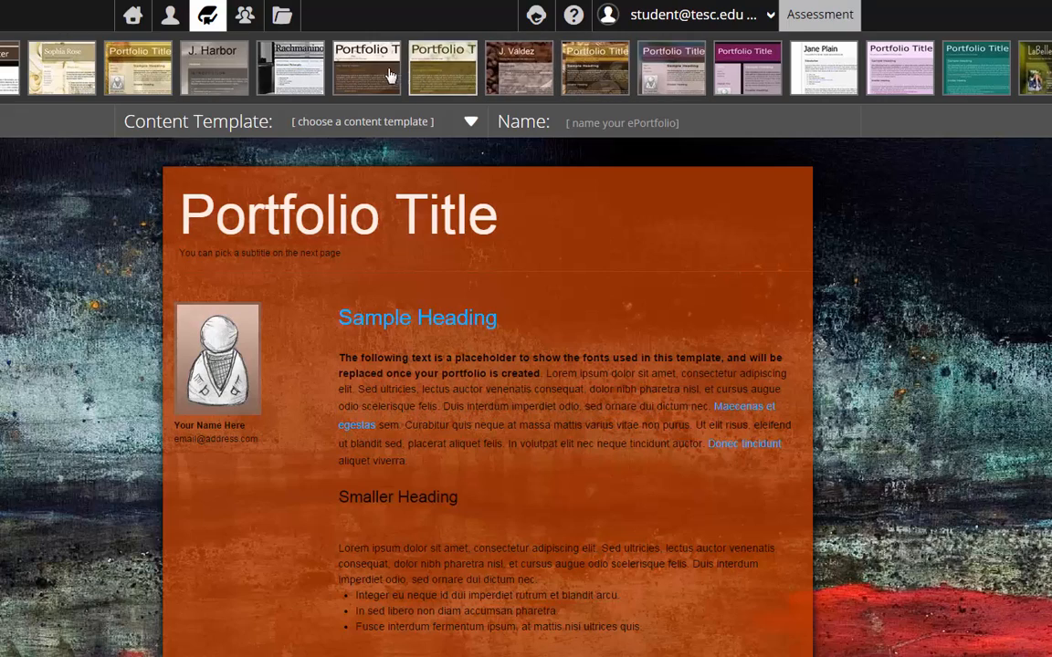
click(212, 77)
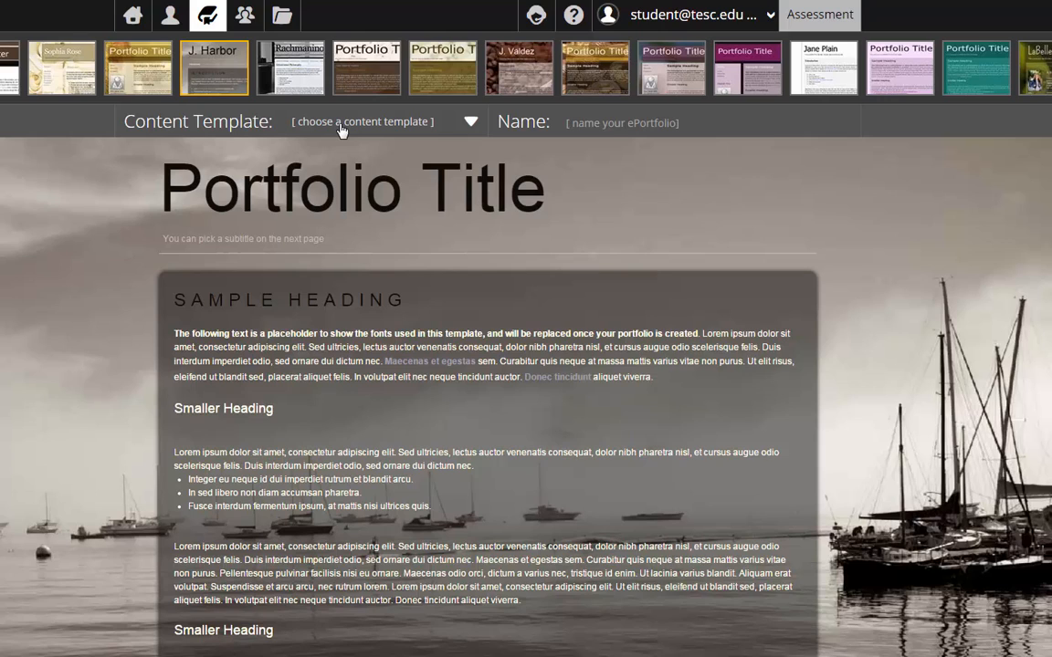
click(340, 128)
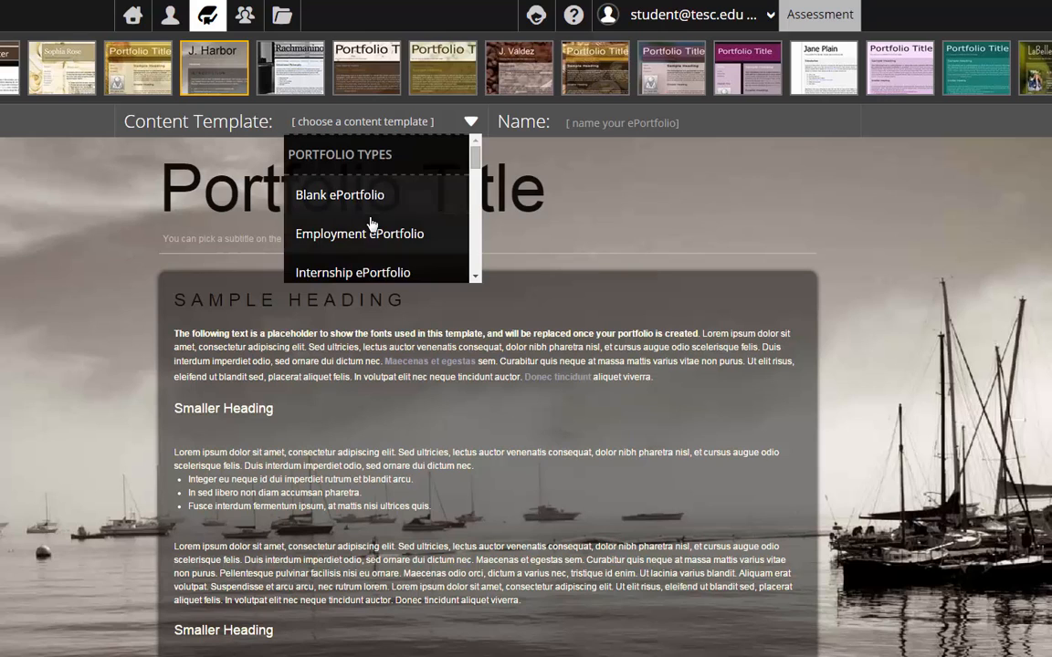
scroll(369, 223, down, 3)
scroll(370, 223, down, 5)
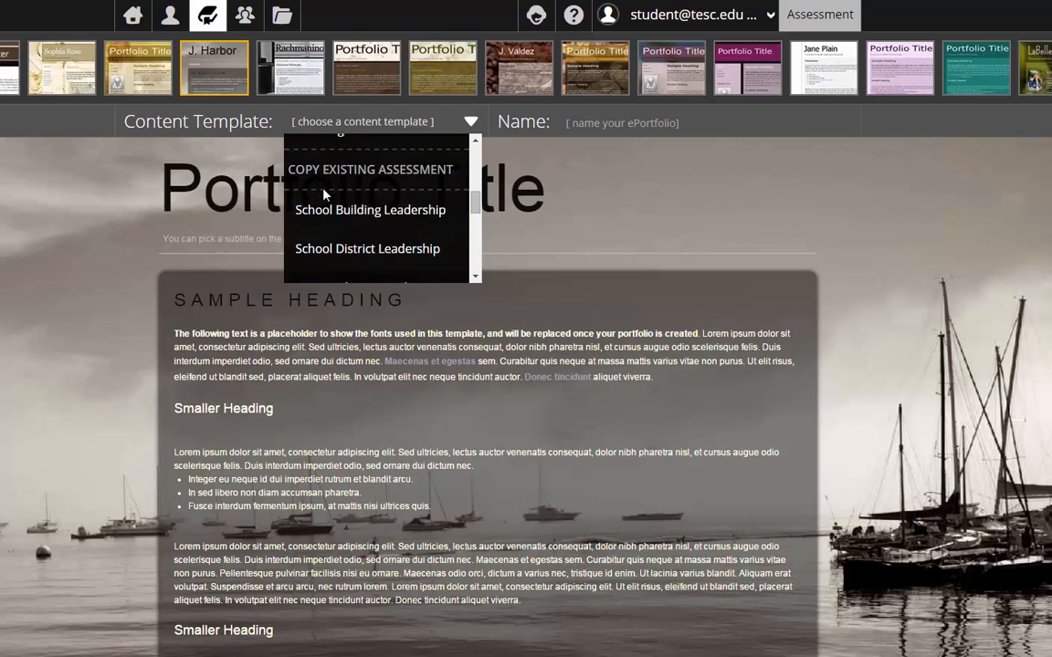
click(315, 209)
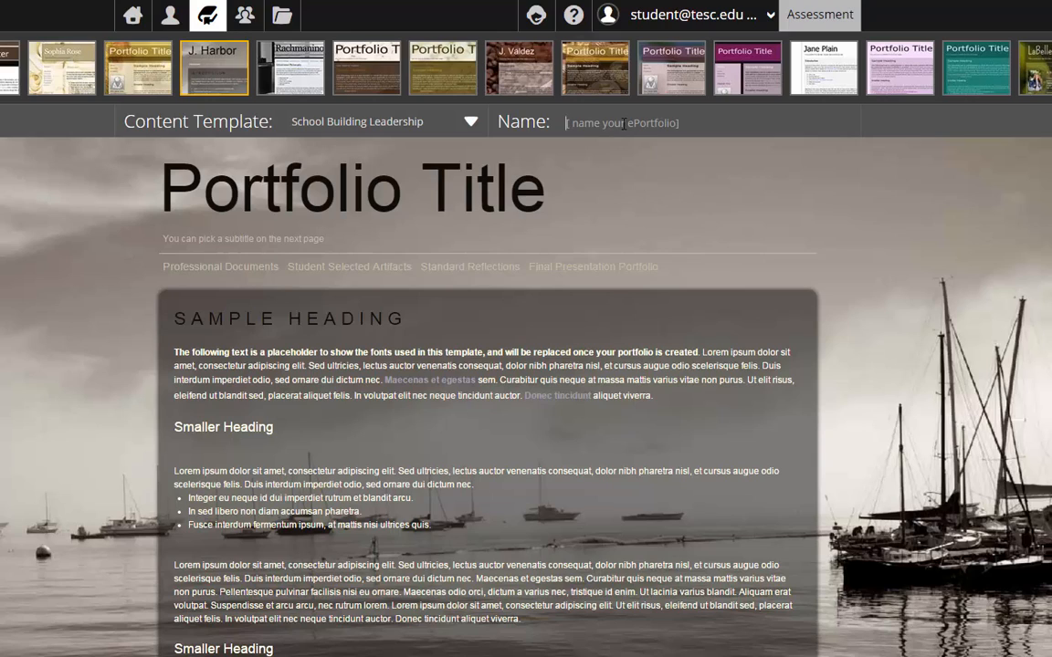
Step: Name the ePortfolio with the student's first name in possessive form followed by "Presentation", and create it
text(John's OP)
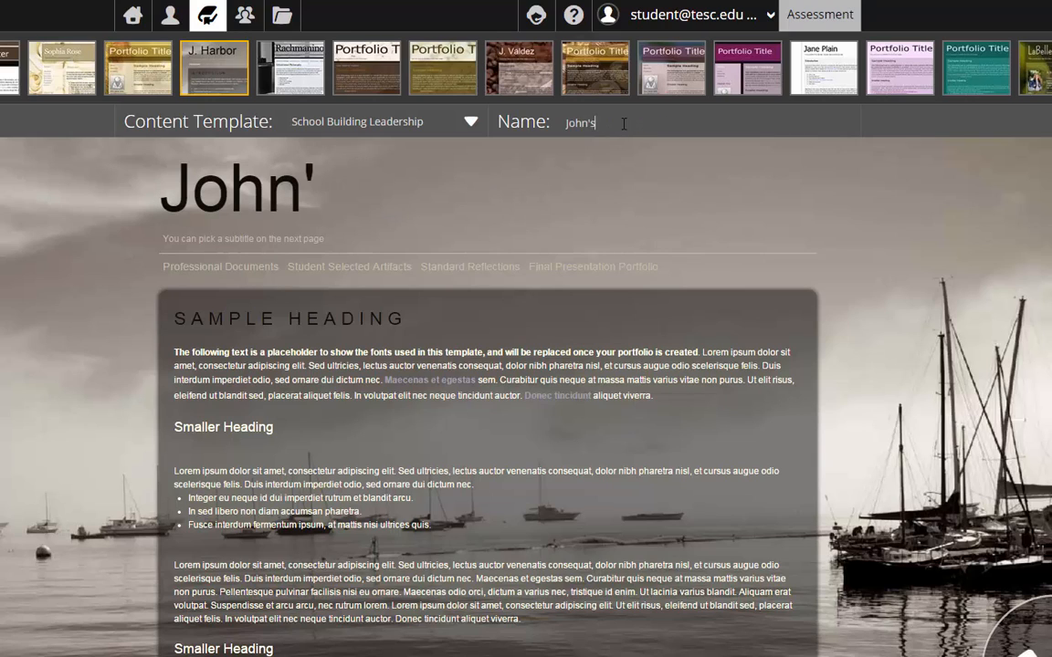
key(BackSpace)
text(P)
key(BackSpace)
key(BackSpace)
text(P)
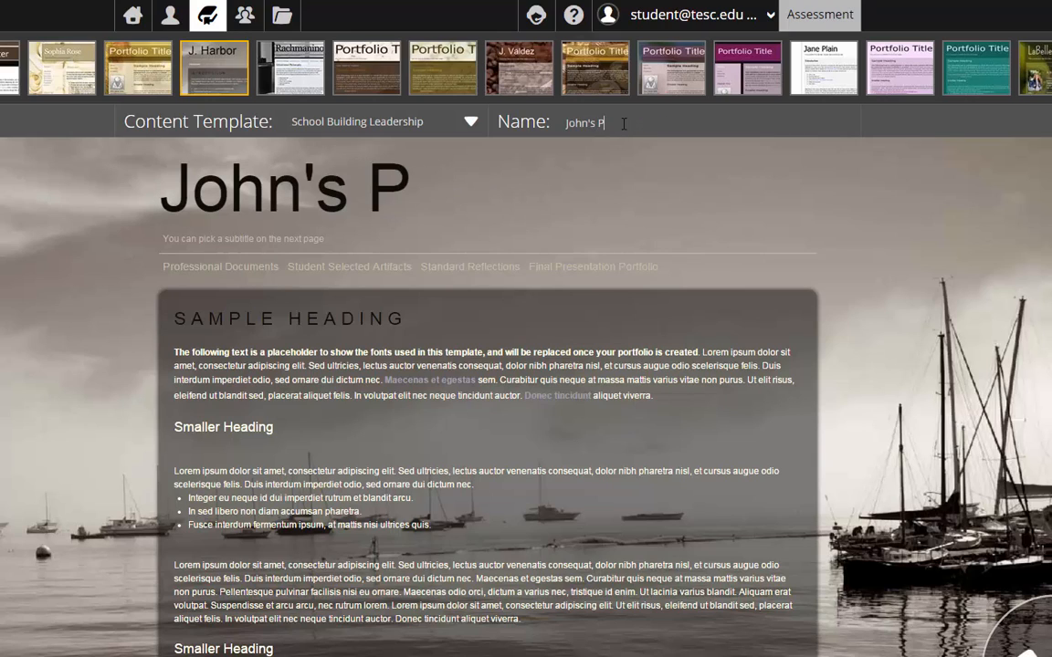
text(resentation)
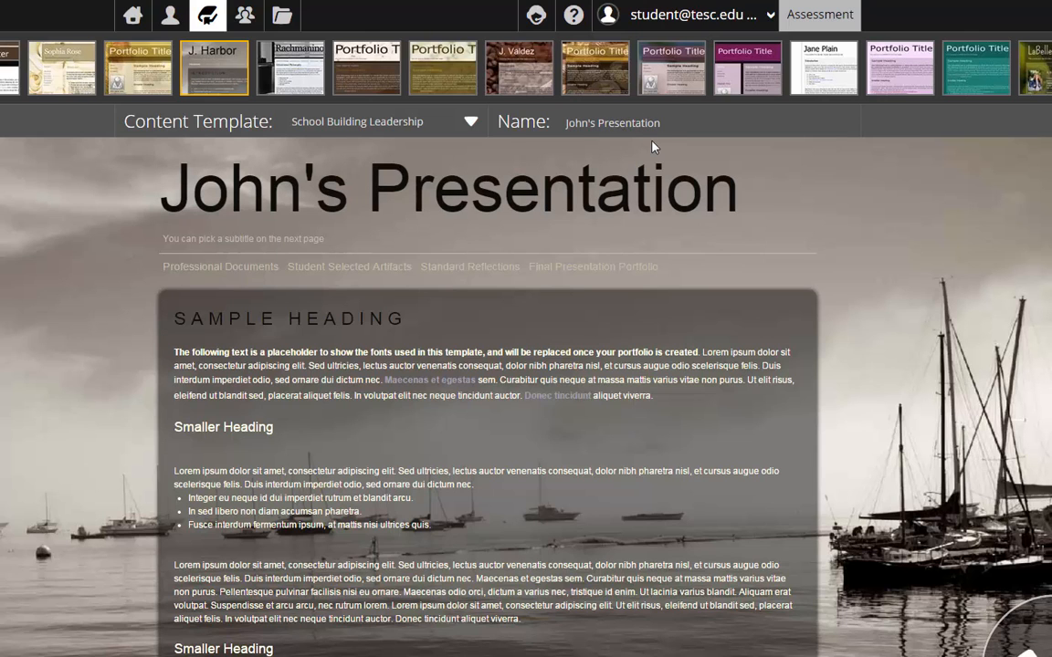
key(Return)
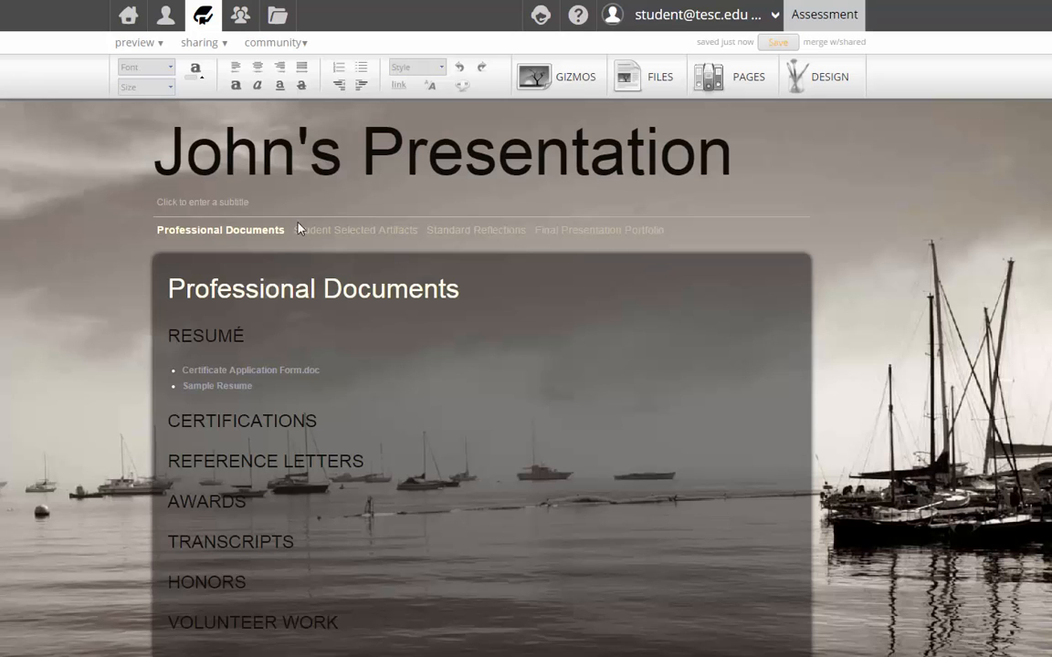
Step: Make the Student Selected Artifacts page of the ePortfolio editable, accepting the end of its automatic updates
click(324, 232)
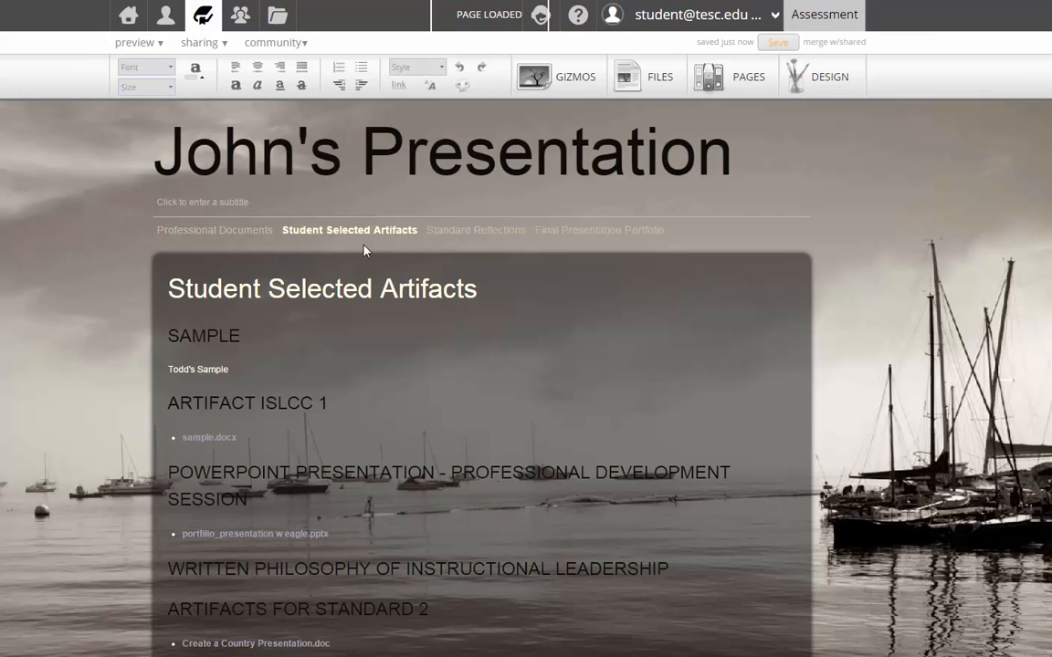
click(396, 402)
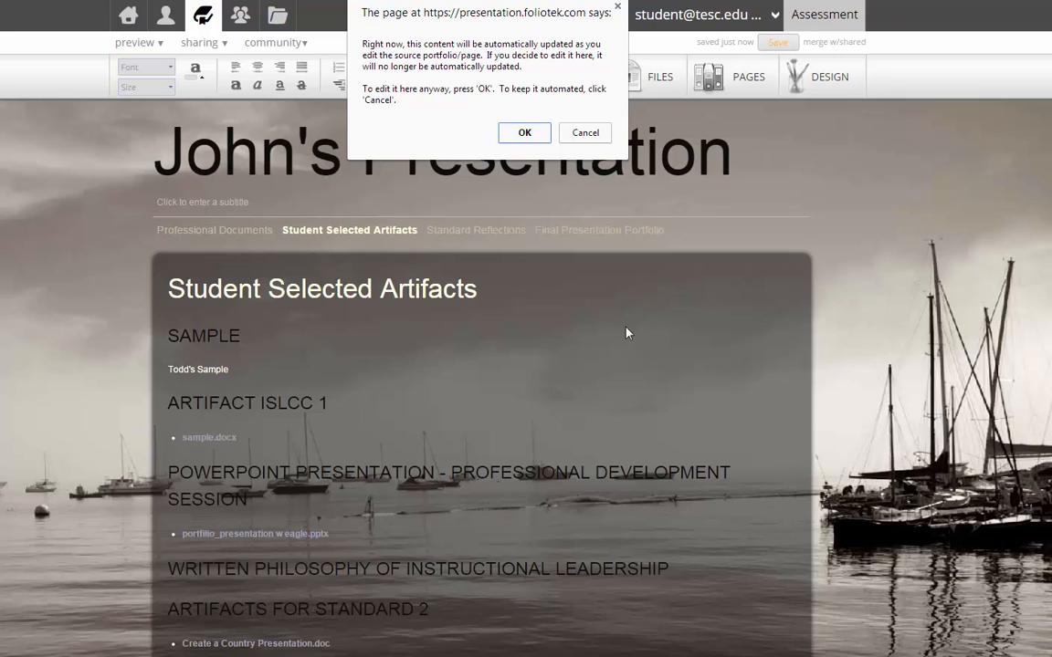
click(524, 134)
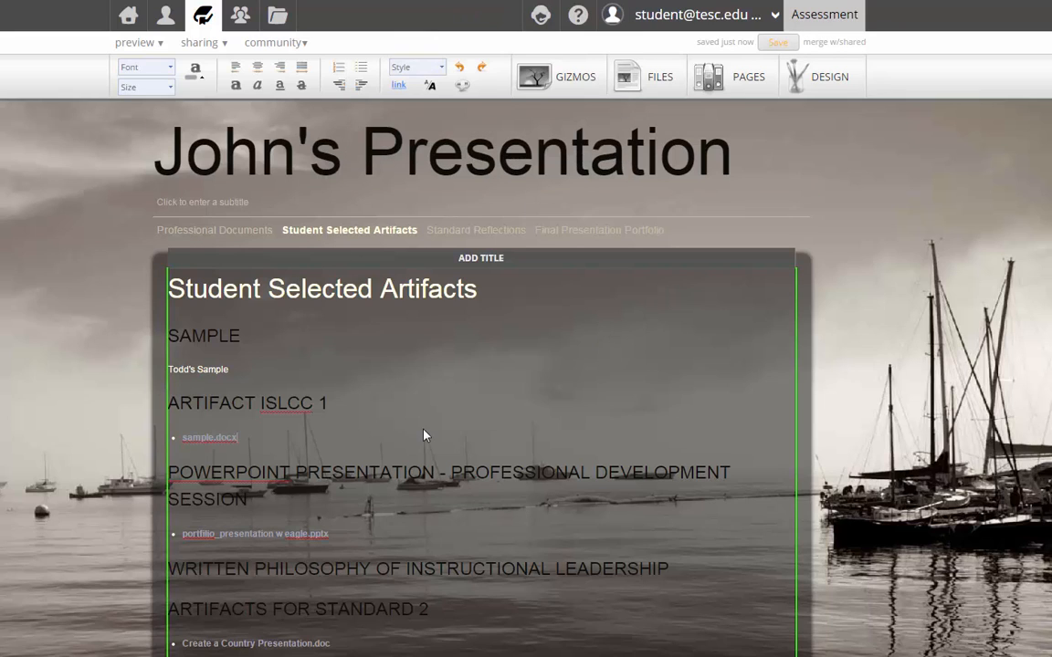
Step: Select the sample.docx link text under the Artifact ISLCC 1 heading
scroll(424, 430, down, 2)
scroll(425, 429, up, 2)
drag(248, 467, 182, 437)
click(364, 420)
drag(245, 440, 172, 429)
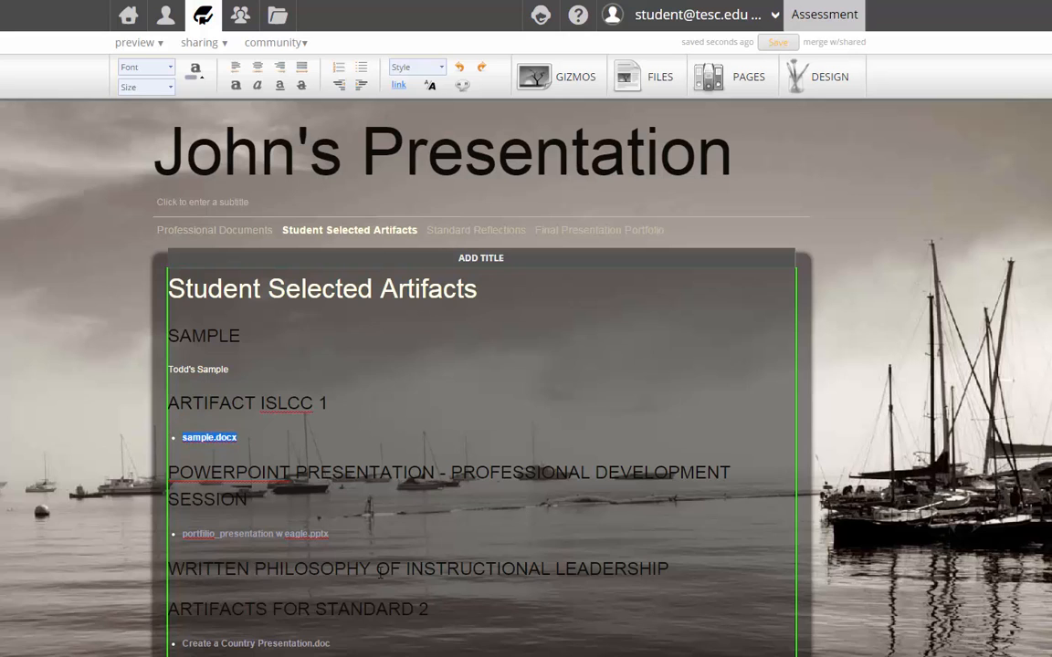